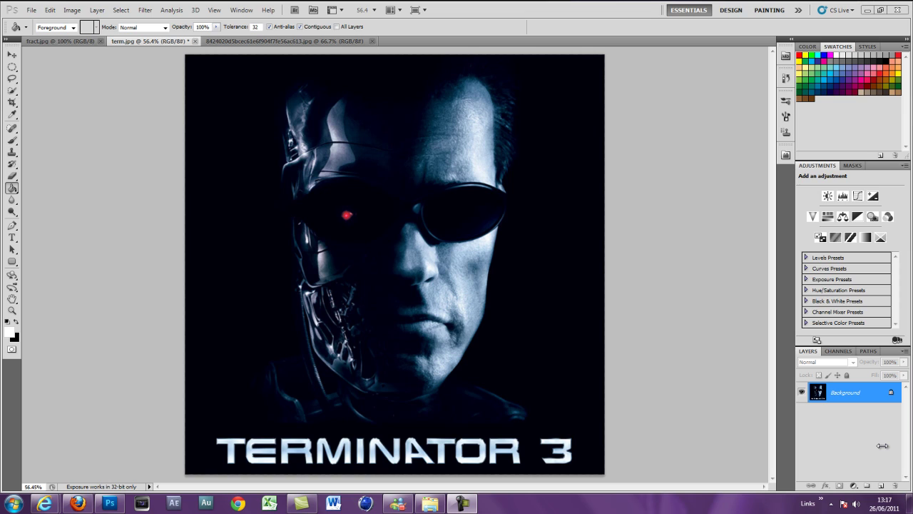
Step: Look at the fractal swan image and the finished dotted Terminator example, and return to term.jpg
{"action": "left_click", "coordinate": [58, 39]}
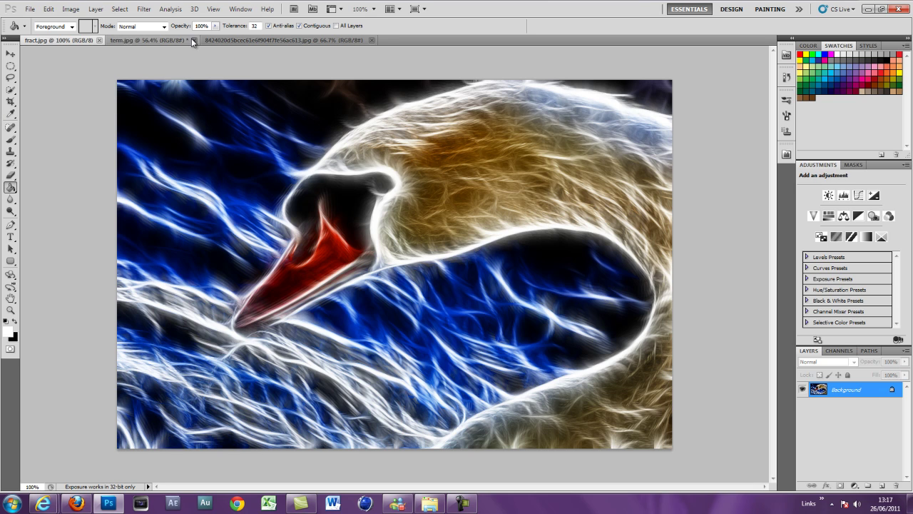
{"action": "left_click", "coordinate": [245, 40]}
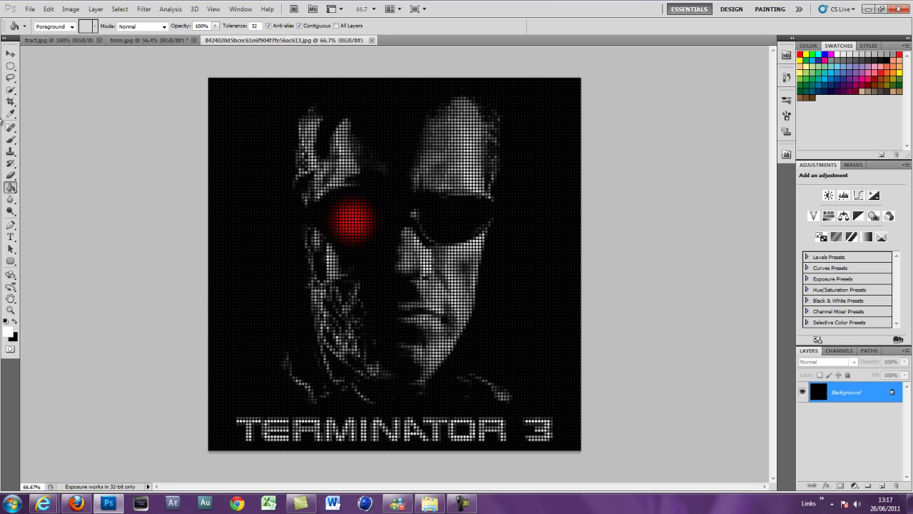
{"action": "left_click", "coordinate": [157, 39]}
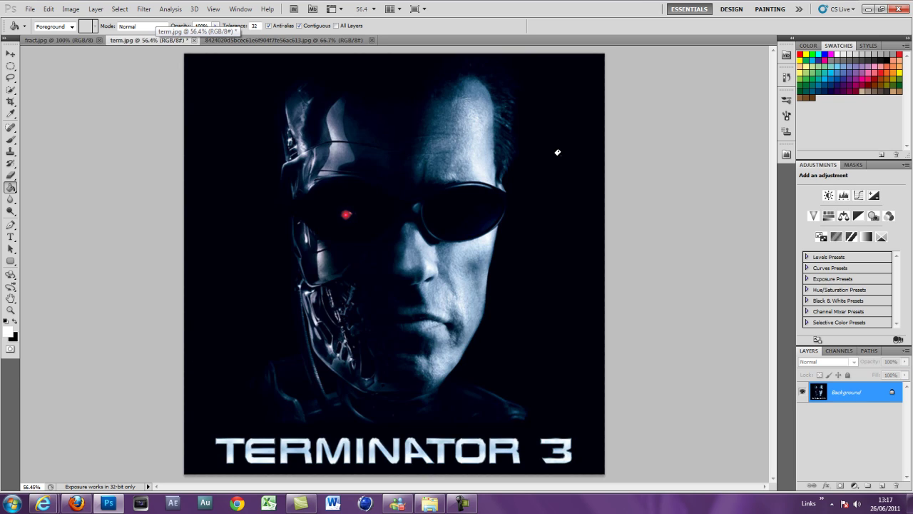
Step: Convert the Background of term.jpg into a regular layer with the default settings and duplicate it
{"action": "double_click", "coordinate": [853, 398]}
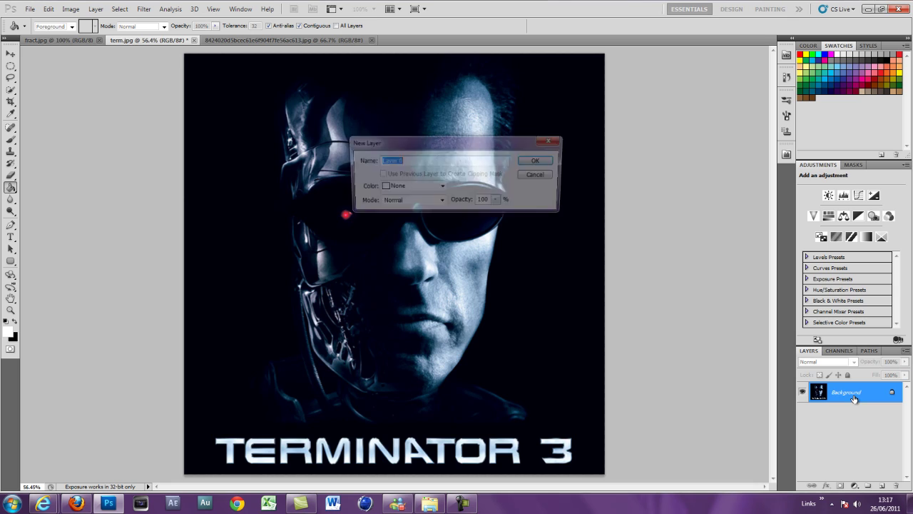
{"action": "left_click", "coordinate": [546, 159]}
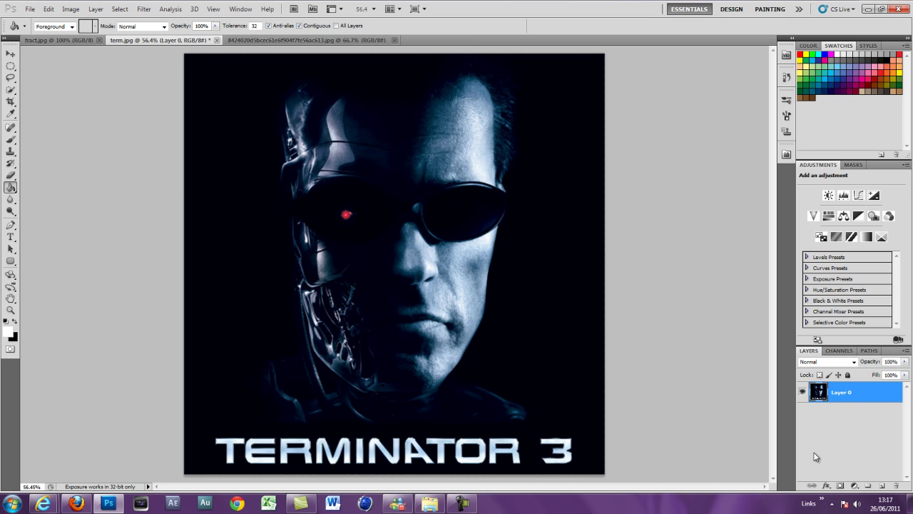
{"action": "key", "text": "ctrl+j"}
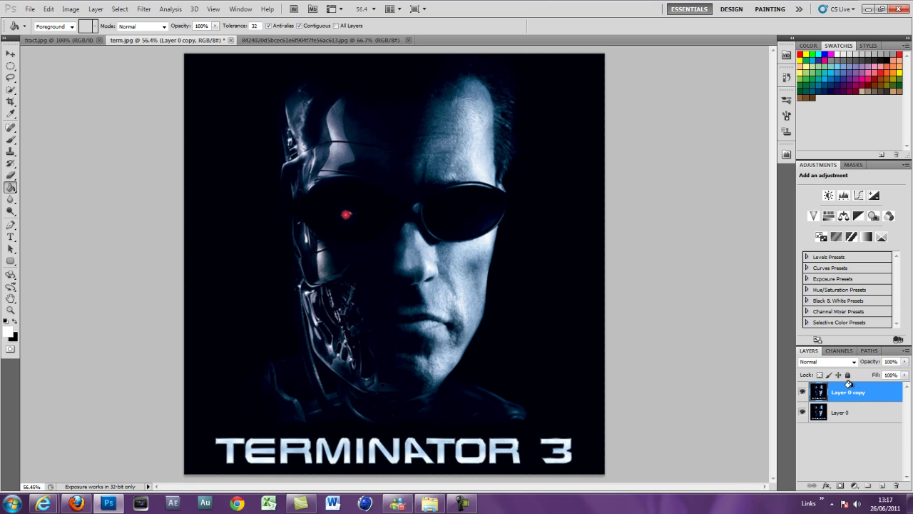
Step: Remove the colour from the duplicated layer with a Vibrance adjustment, vibrance -100 and saturation -100
{"action": "left_click", "coordinate": [70, 9]}
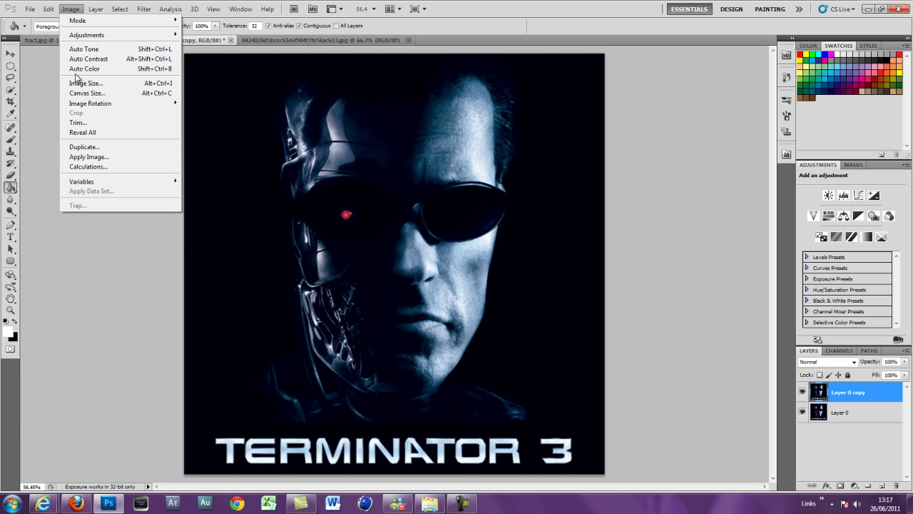
{"action": "mouse_move", "coordinate": [83, 35]}
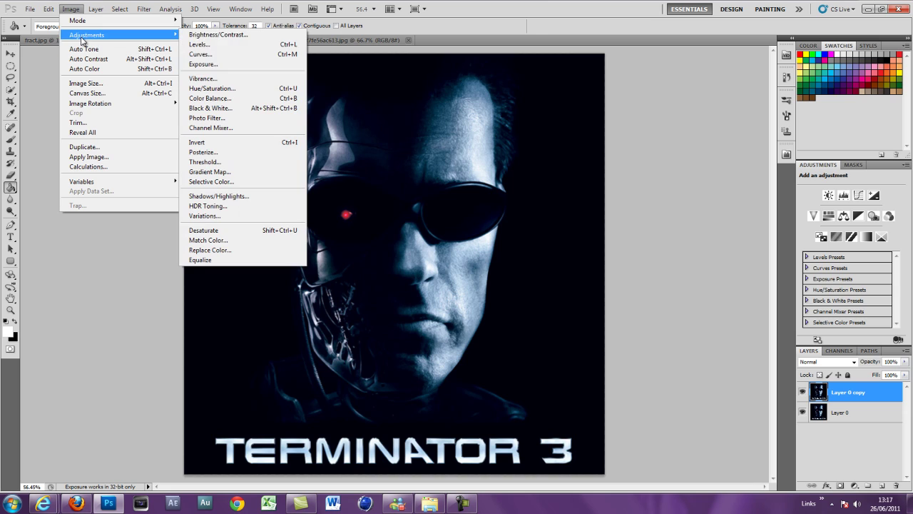
{"action": "left_click", "coordinate": [241, 80]}
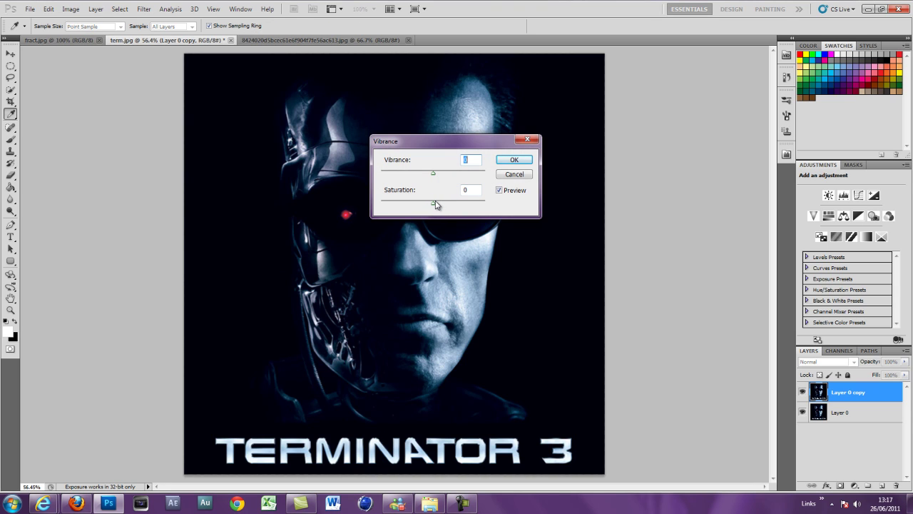
{"action": "left_click_drag", "start_coordinate": [436, 207], "coordinate": [359, 206]}
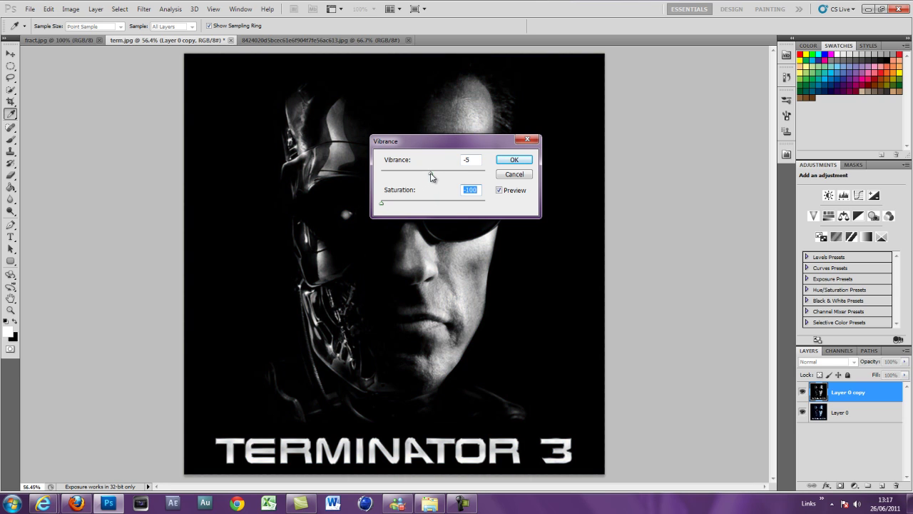
{"action": "left_click_drag", "start_coordinate": [462, 177], "coordinate": [374, 180]}
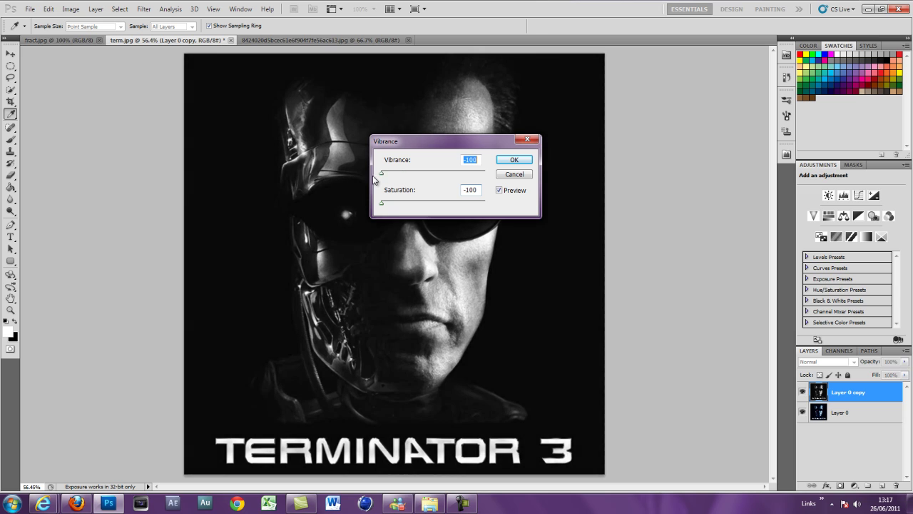
{"action": "left_click", "coordinate": [503, 157]}
{"action": "key", "text": "g"}
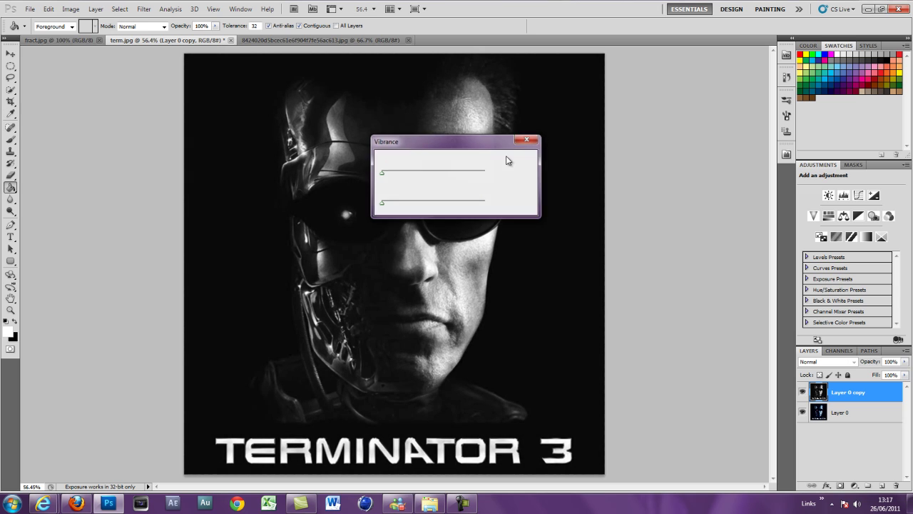
Step: Increase the contrast of the duplicated layer with Levels, setting the RGB input levels to 12, 1.15 and 215
{"action": "left_click", "coordinate": [70, 9]}
{"action": "mouse_move", "coordinate": [115, 34]}
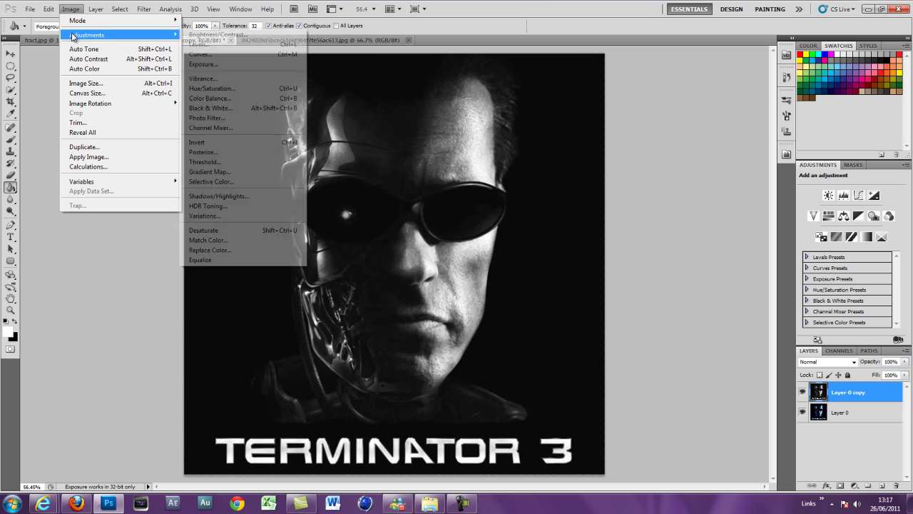
{"action": "left_click", "coordinate": [230, 44]}
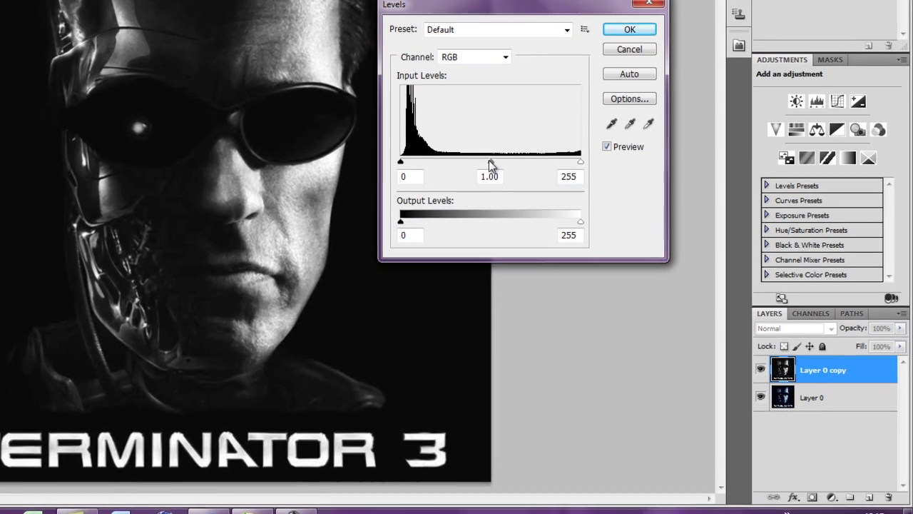
{"action": "left_click_drag", "start_coordinate": [605, 239], "coordinate": [603, 239]}
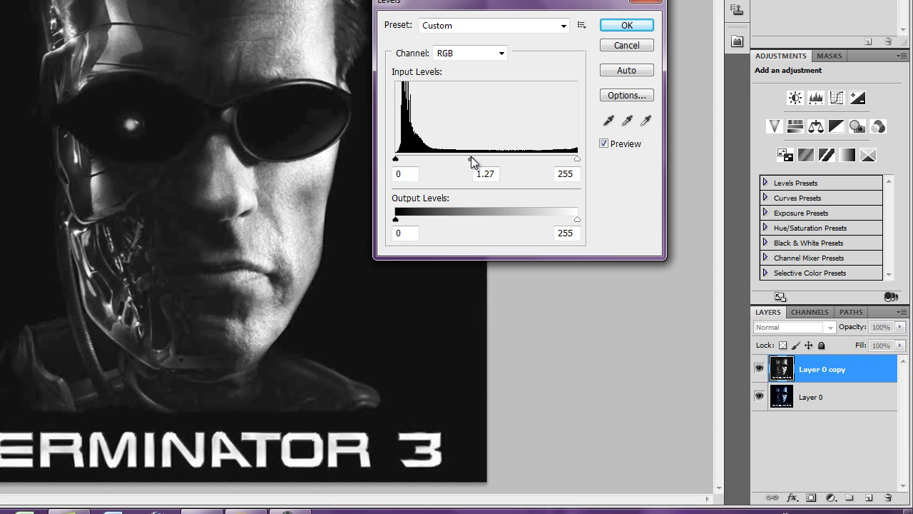
{"action": "left_click", "coordinate": [478, 158]}
{"action": "left_click_drag", "start_coordinate": [396, 159], "coordinate": [404, 159]}
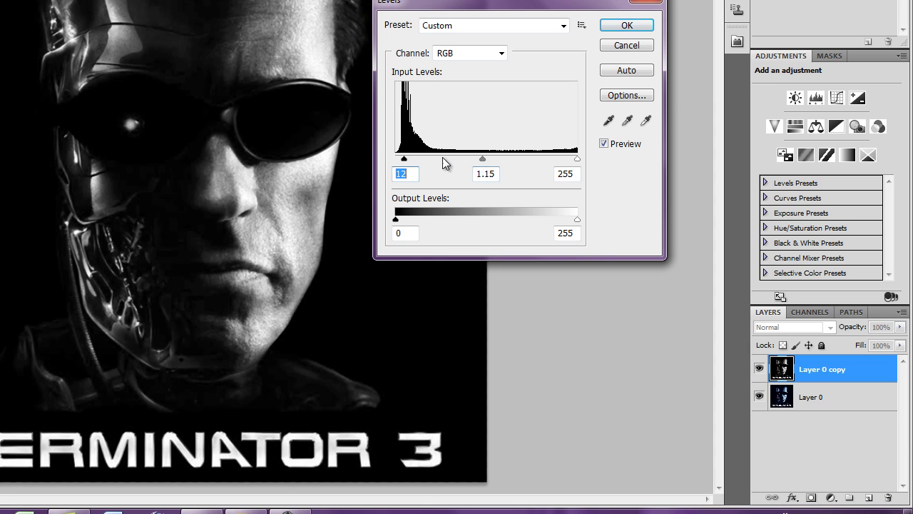
{"action": "left_click_drag", "start_coordinate": [576, 159], "coordinate": [549, 159]}
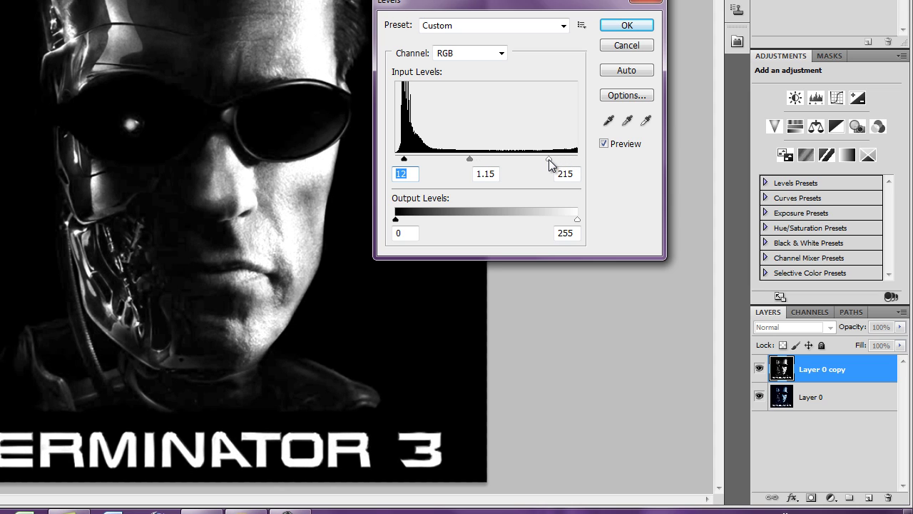
{"action": "left_click", "coordinate": [644, 27]}
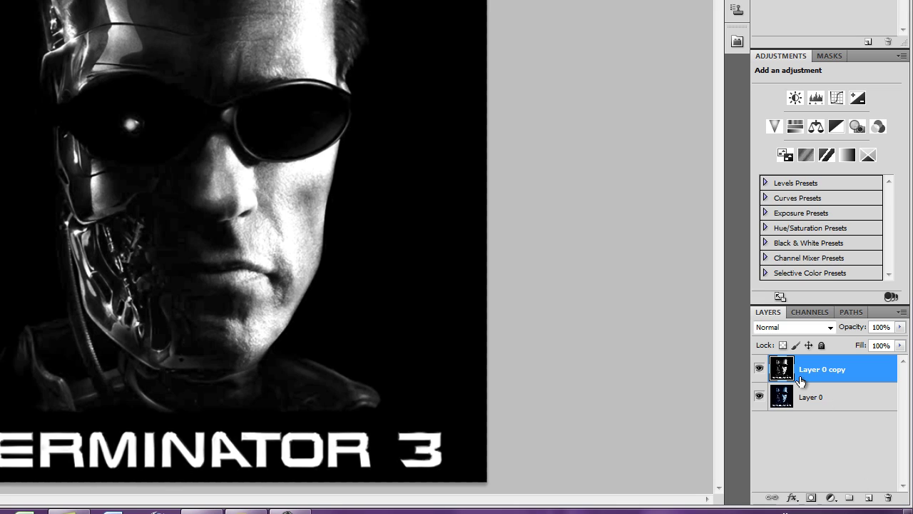
Step: Add a layer mask to the black-and-white copy and paint black over the glowing eye with a 70 px brush
{"action": "left_click", "coordinate": [811, 498]}
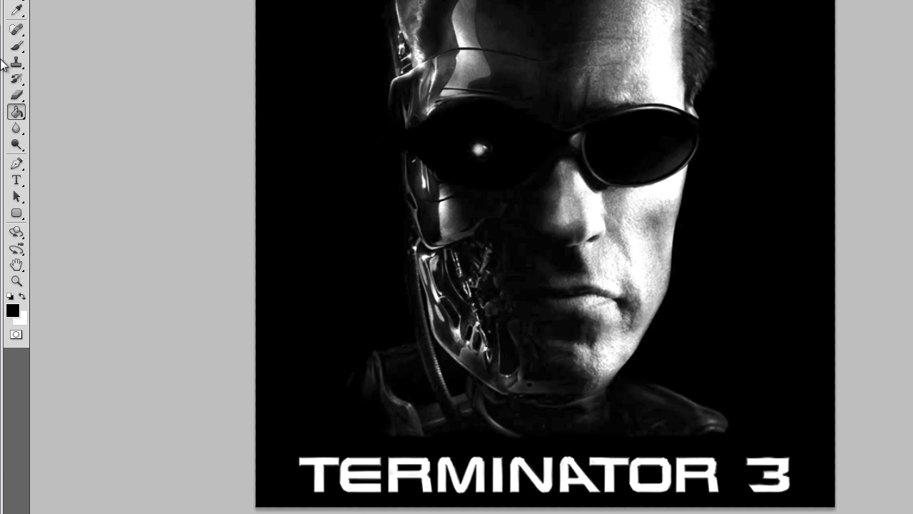
{"action": "left_click", "coordinate": [15, 48]}
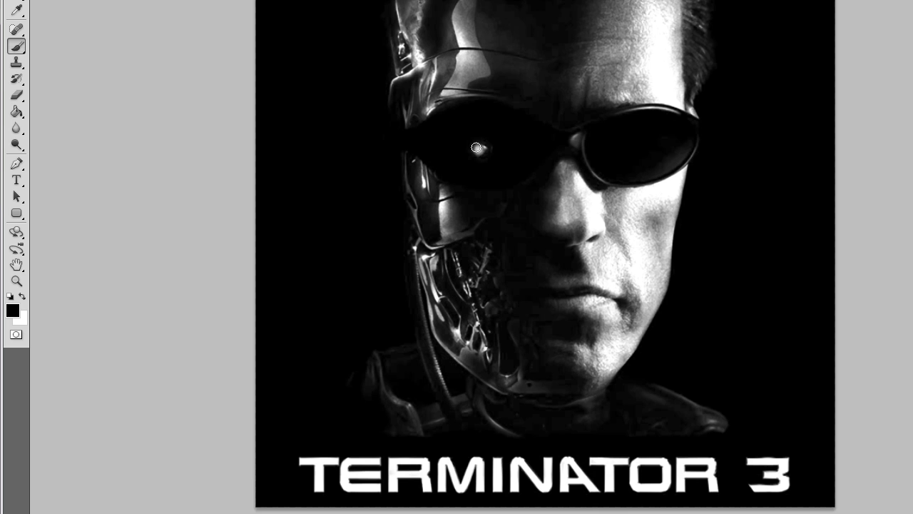
{"action": "key", "text": "bracketright"}
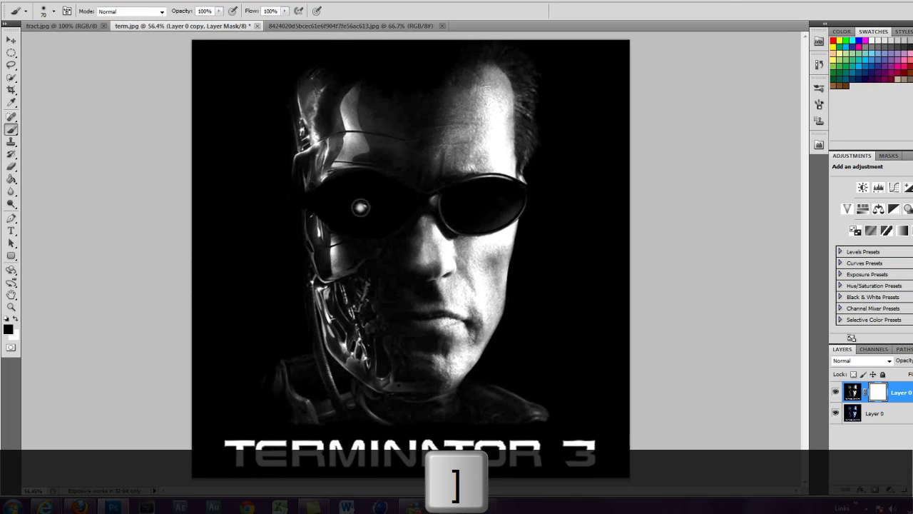
{"action": "left_click", "coordinate": [480, 150]}
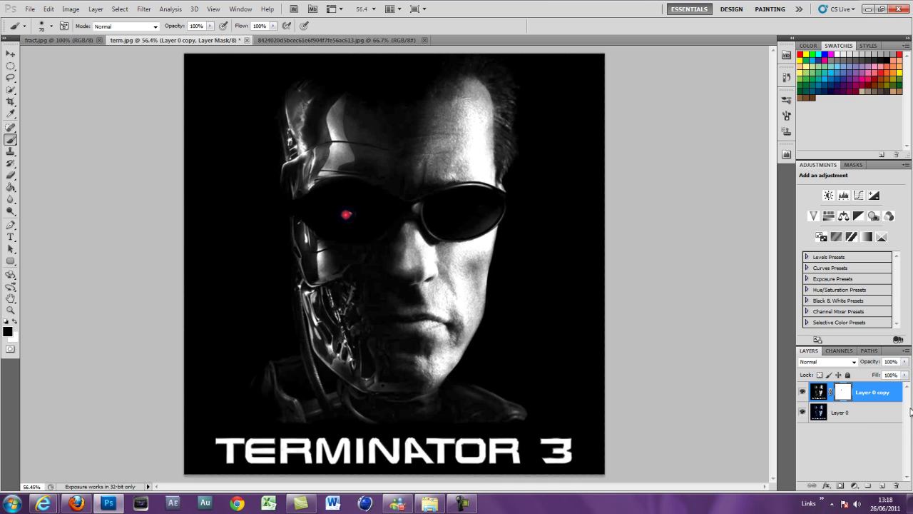
Step: Apply the layer mask and flatten the image into a single background
{"action": "right_click", "coordinate": [845, 393]}
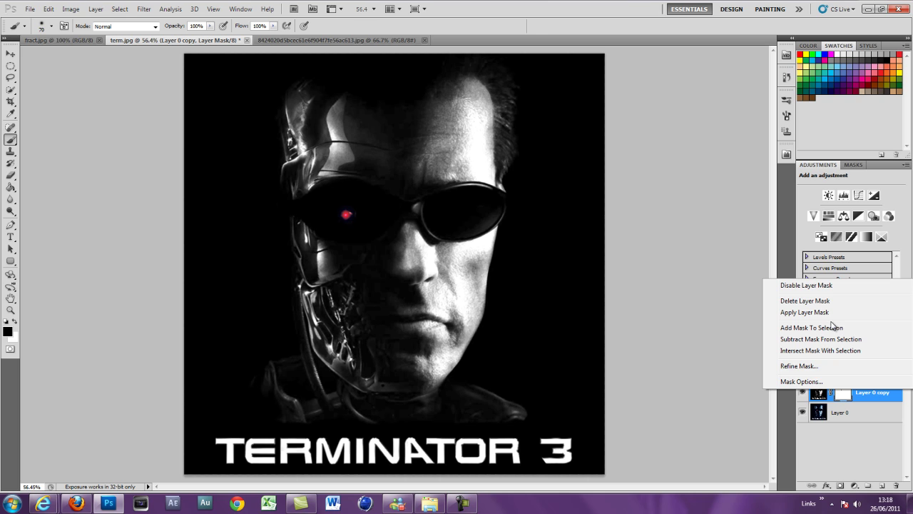
{"action": "left_click", "coordinate": [805, 313]}
{"action": "right_click", "coordinate": [842, 397]}
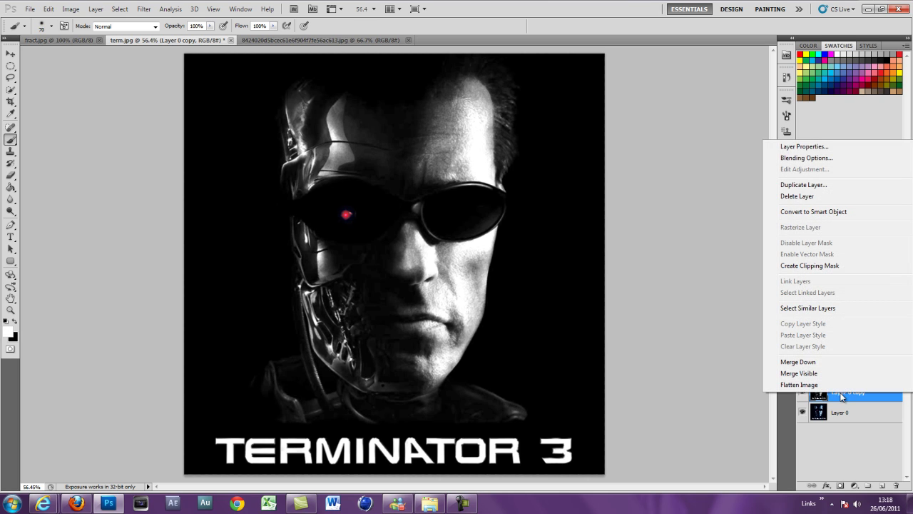
{"action": "left_click", "coordinate": [800, 384]}
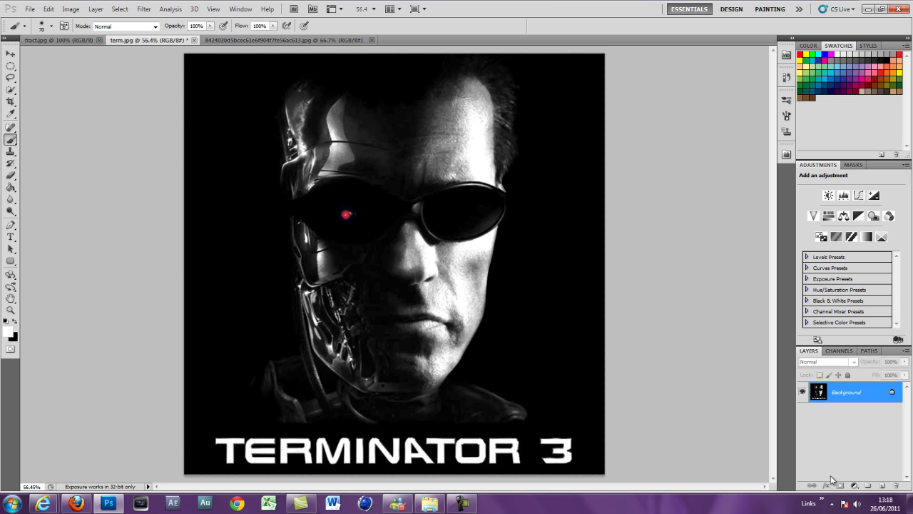
Step: Create a new layer and paint a red dot over the glowing eye with the 70 px brush
{"action": "left_click", "coordinate": [882, 486]}
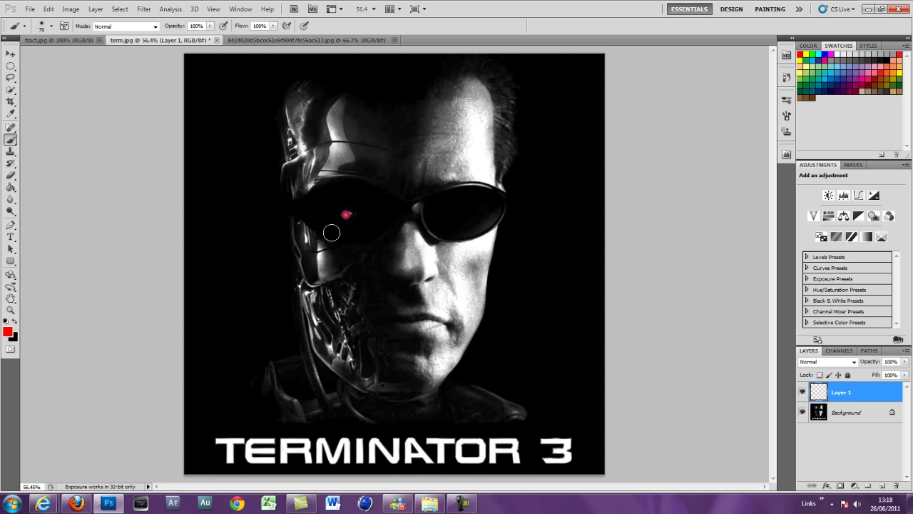
{"action": "left_click", "coordinate": [346, 214]}
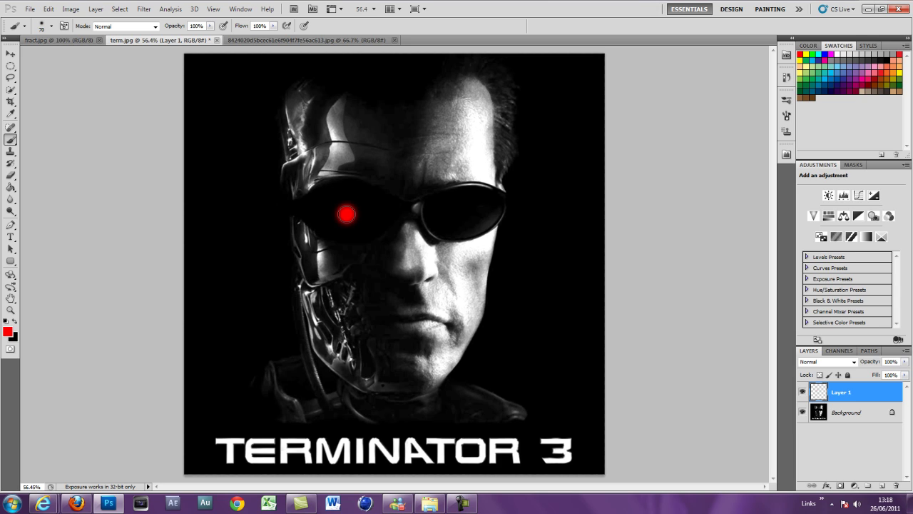
{"action": "right_click", "coordinate": [838, 394]}
{"action": "key", "text": "Escape"}
Step: Set the blend mode of the red dot's layer to Linear Dodge (Add), comparing it with neighbouring modes
{"action": "left_click", "coordinate": [839, 363]}
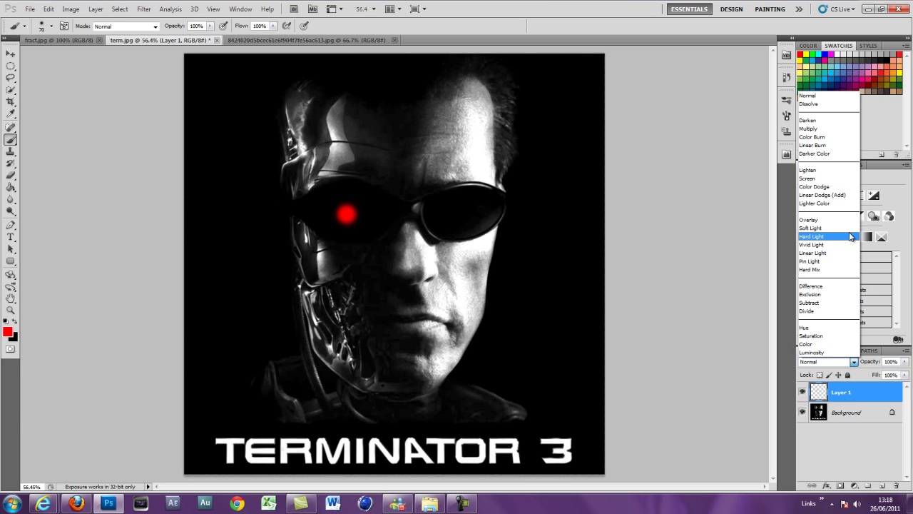
{"action": "left_click", "coordinate": [842, 194]}
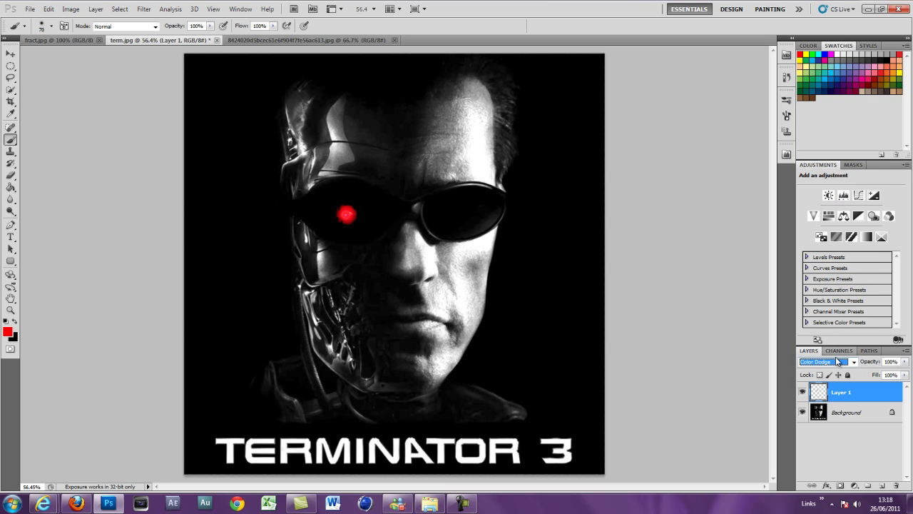
{"action": "key", "text": "Up"}
{"action": "key", "text": "Up"}
{"action": "key", "text": "Up"}
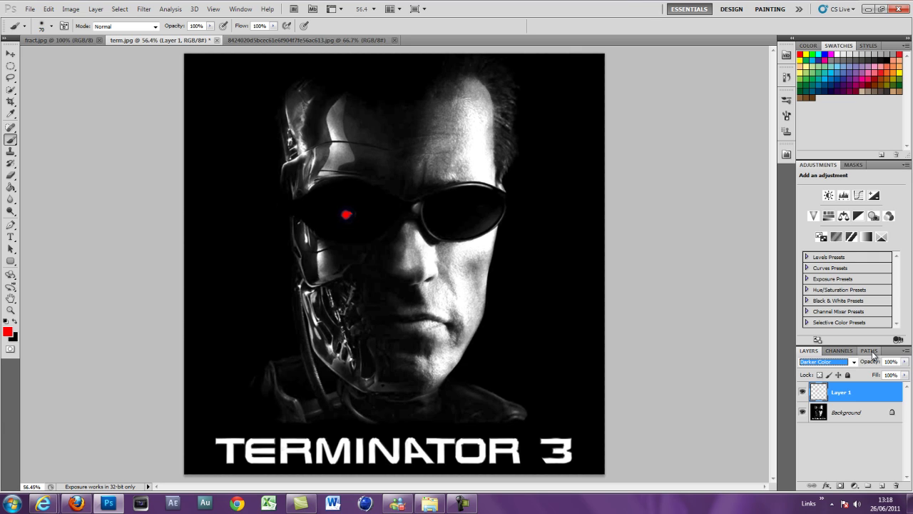
{"action": "key", "text": "Down"}
{"action": "key", "text": "Down"}
{"action": "key", "text": "Down"}
{"action": "key", "text": "Down"}
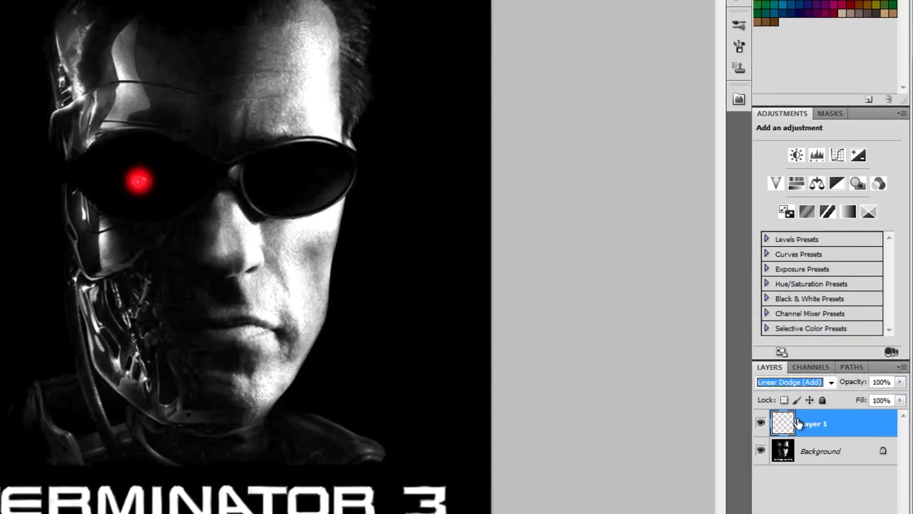
Step: Add an Inner Glow to the red dot's layer in red #f90314, with 100% opacity, 43% choke and 111 px size
{"action": "right_click", "coordinate": [831, 390]}
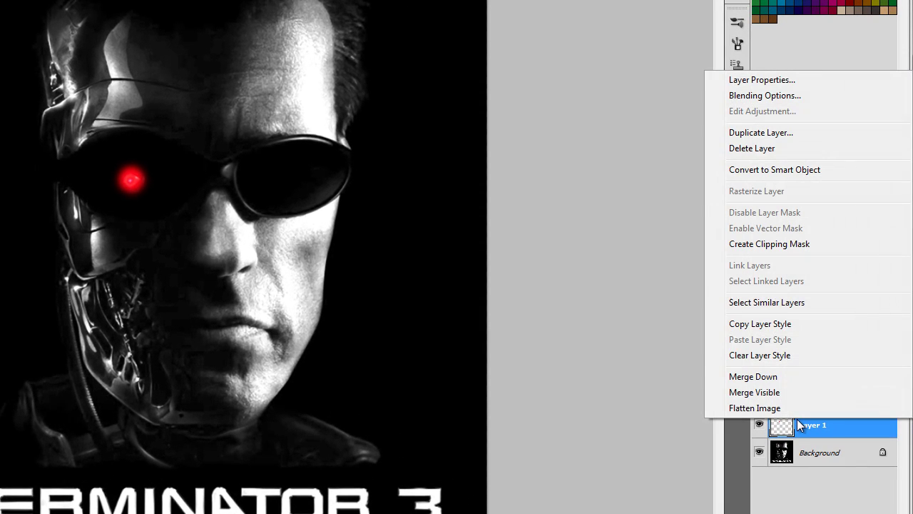
{"action": "left_click", "coordinate": [780, 95]}
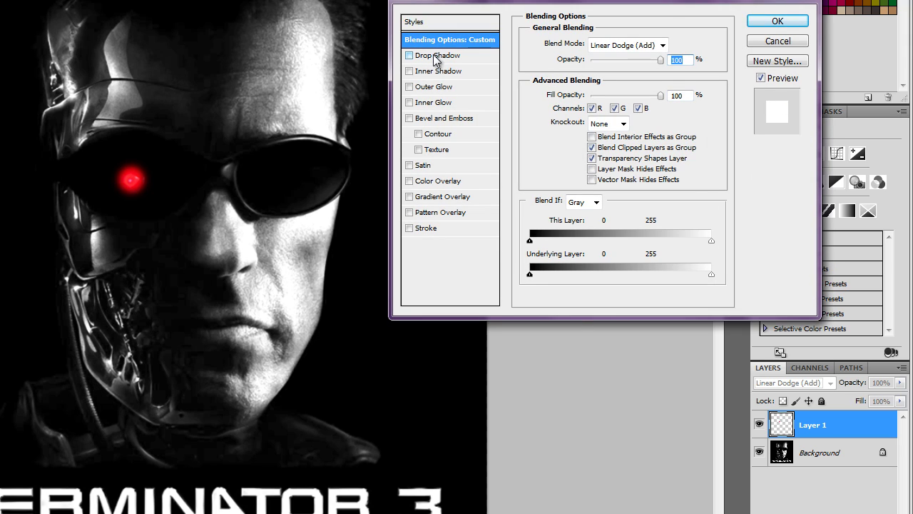
{"action": "left_click", "coordinate": [411, 102]}
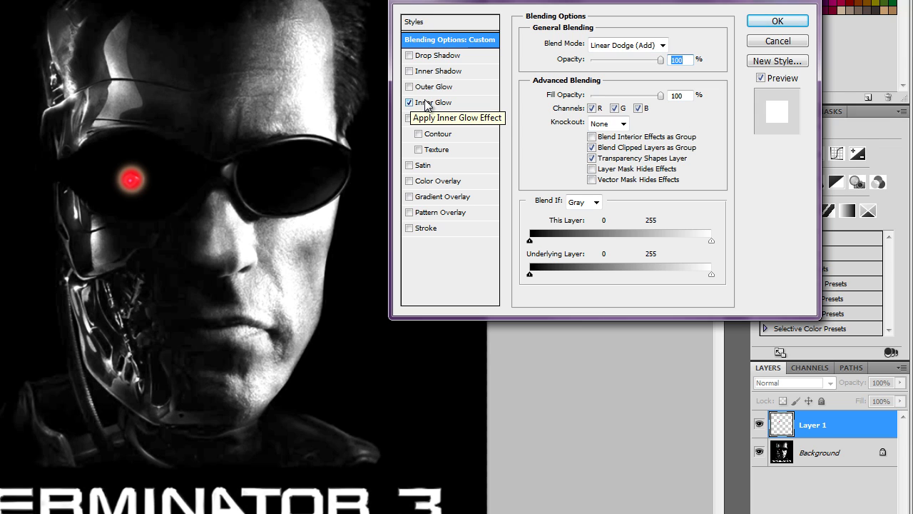
{"action": "left_click", "coordinate": [432, 102]}
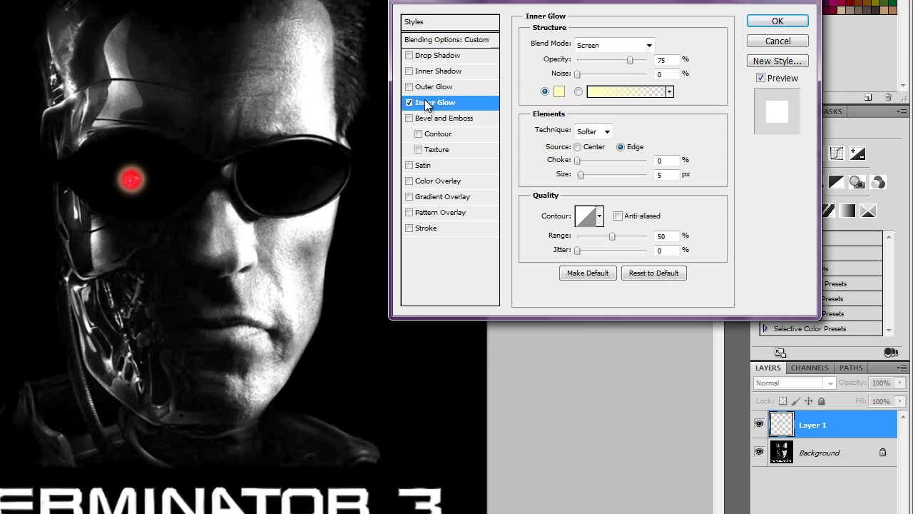
{"action": "left_click", "coordinate": [562, 98]}
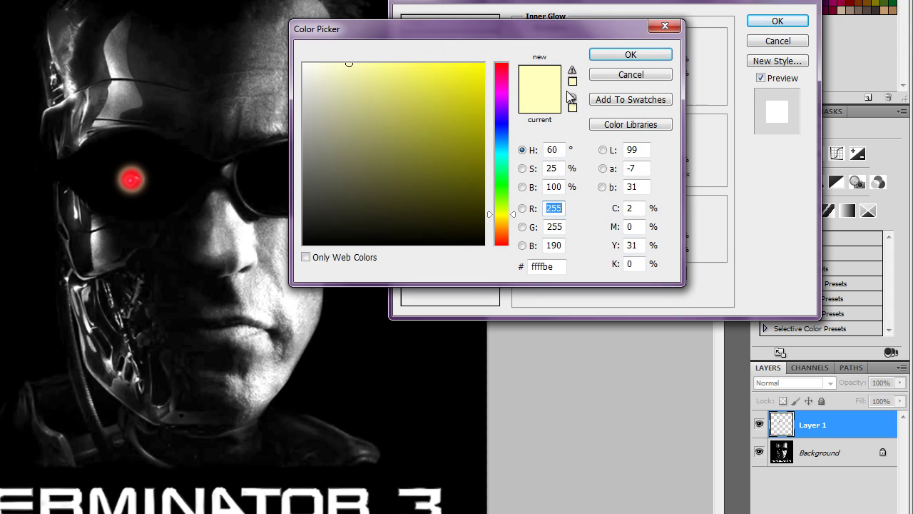
{"action": "left_click", "coordinate": [506, 68]}
{"action": "left_click", "coordinate": [495, 65]}
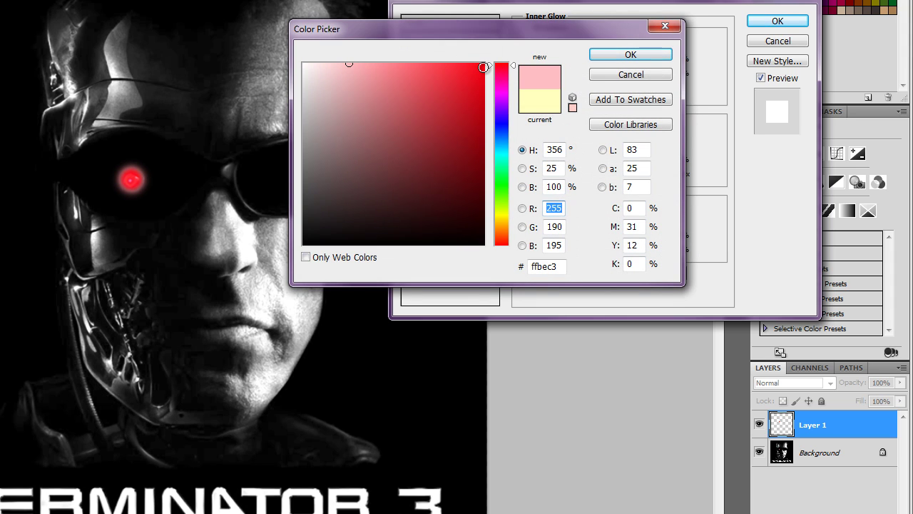
{"action": "left_click", "coordinate": [483, 67]}
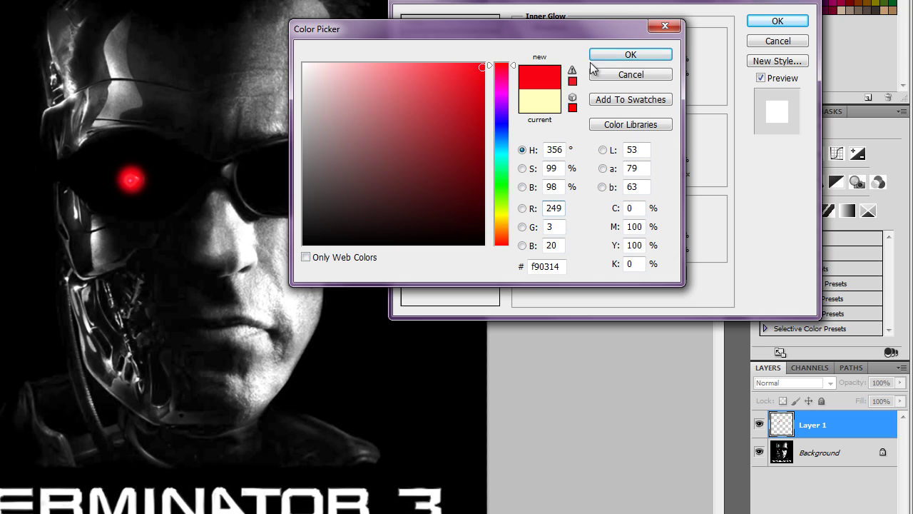
{"action": "left_click", "coordinate": [620, 55]}
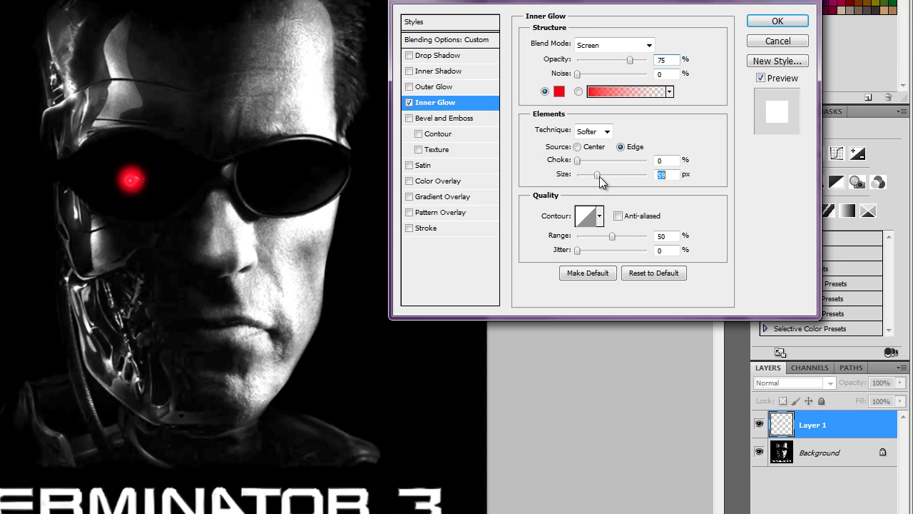
{"action": "mouse_move", "coordinate": [599, 176]}
{"action": "left_mouse_down"}
{"action": "mouse_move", "coordinate": [580, 160]}
{"action": "mouse_move", "coordinate": [608, 161]}
{"action": "left_mouse_up"}
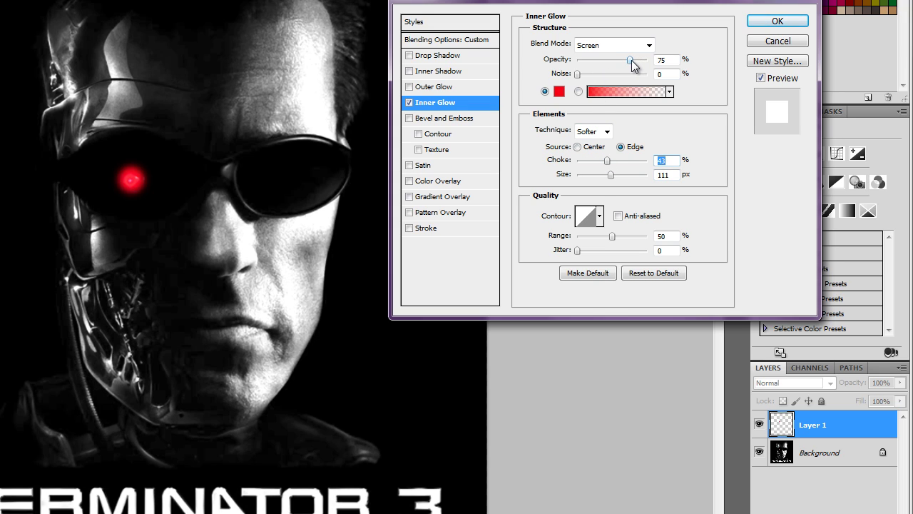
{"action": "left_click_drag", "start_coordinate": [630, 60], "coordinate": [650, 61]}
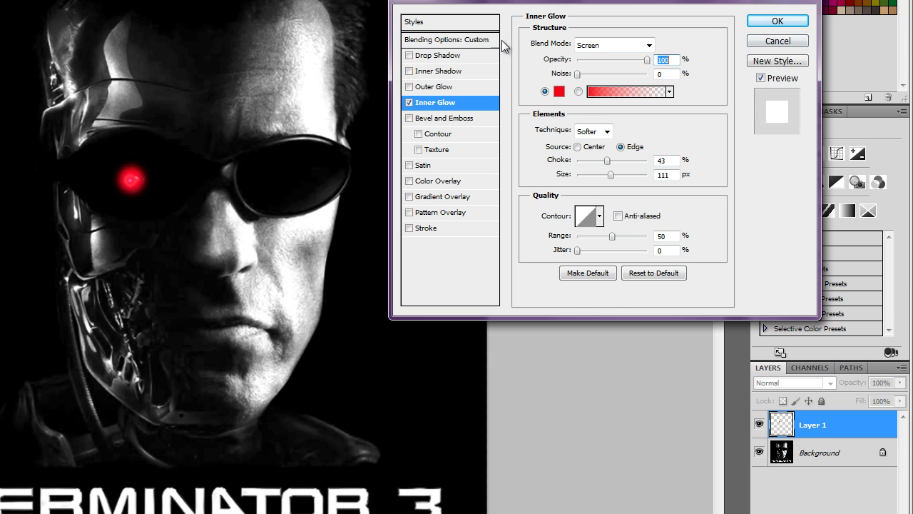
Step: Add an Outer Glow to the red dot in red #fd041b, with a slight spread and 103 px size, and apply the layer style
{"action": "left_click", "coordinate": [428, 87]}
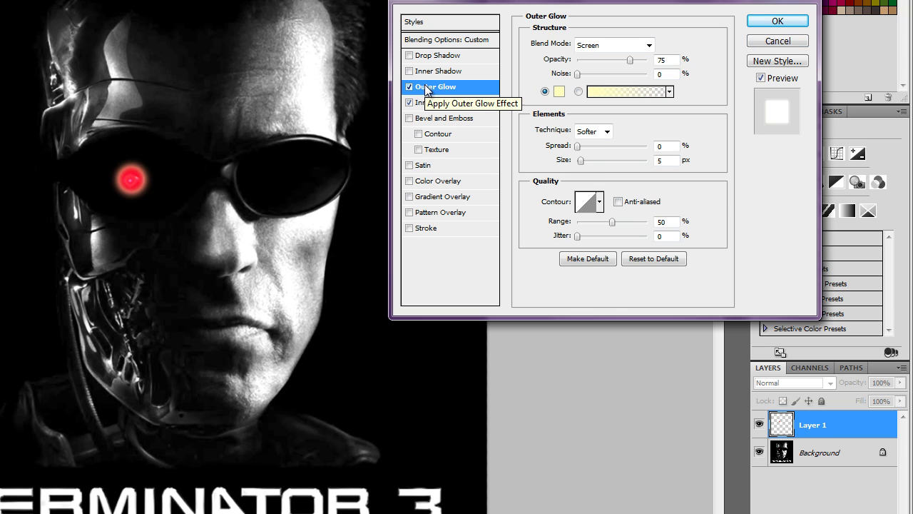
{"action": "left_click", "coordinate": [559, 92]}
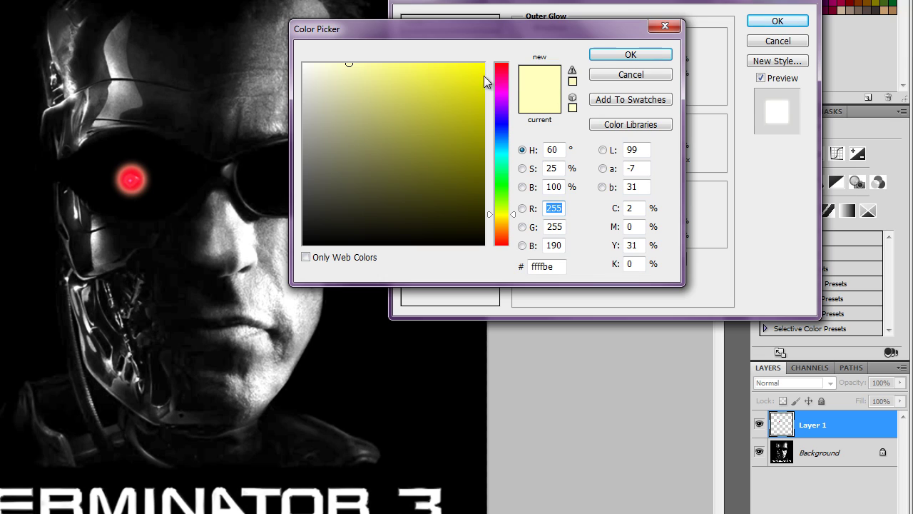
{"action": "left_click", "coordinate": [499, 66]}
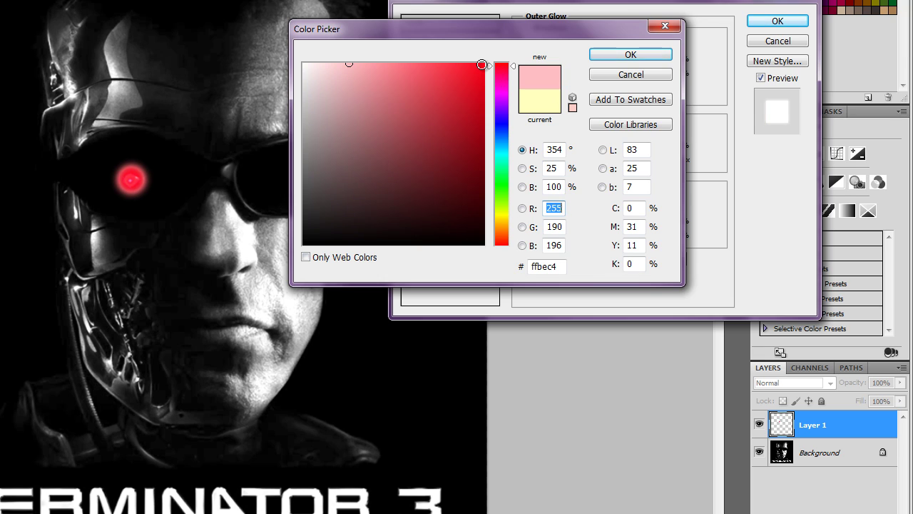
{"action": "left_click", "coordinate": [483, 65]}
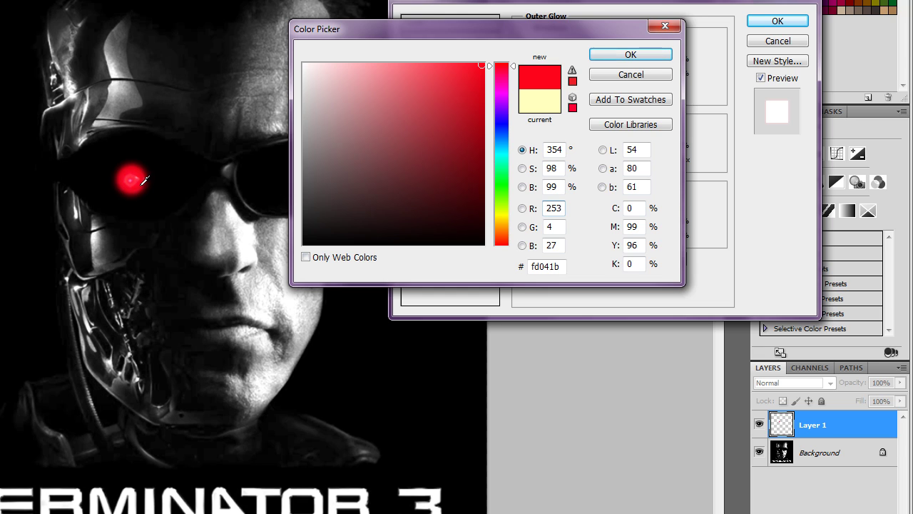
{"action": "left_click", "coordinate": [610, 53]}
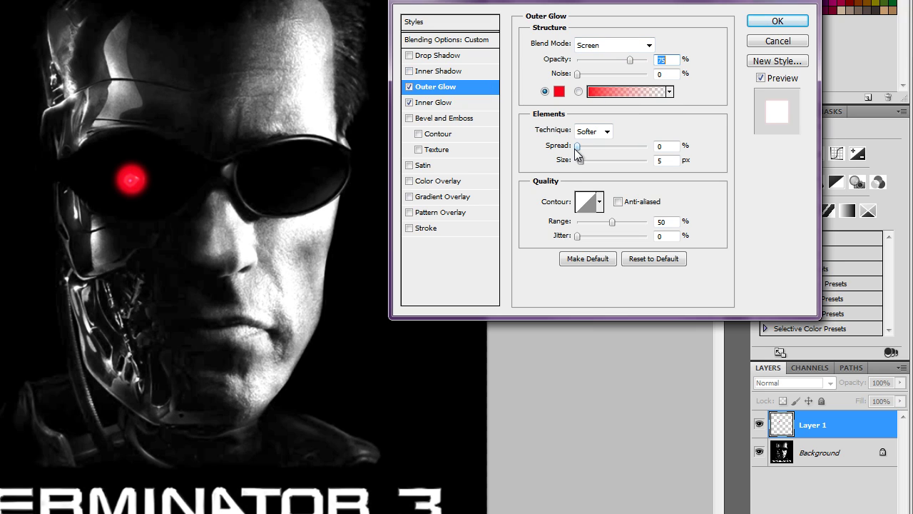
{"action": "left_click_drag", "start_coordinate": [575, 148], "coordinate": [604, 161]}
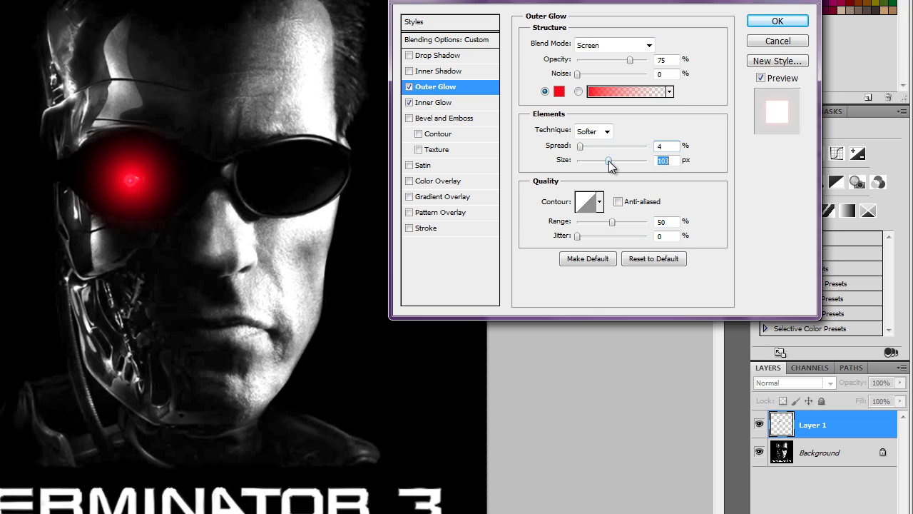
{"action": "left_click_drag", "start_coordinate": [580, 147], "coordinate": [583, 149]}
{"action": "left_click", "coordinate": [770, 21]}
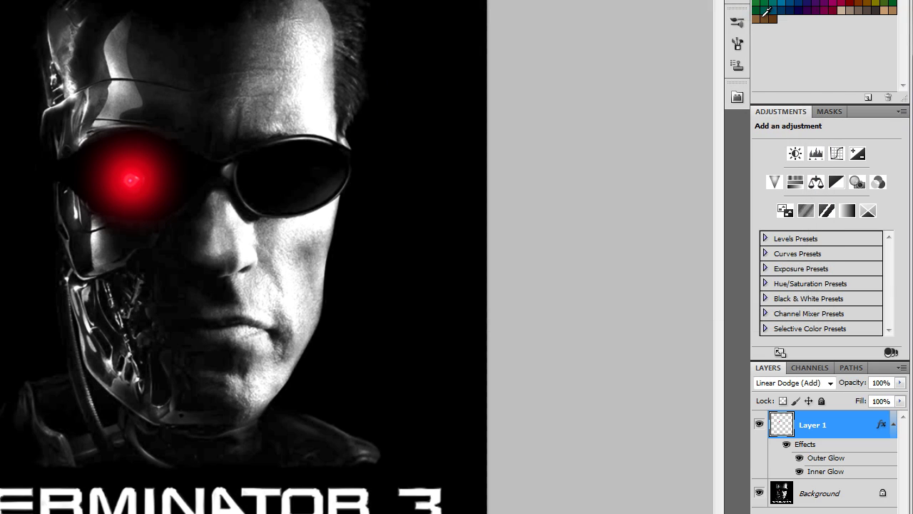
Step: Flatten the image and convert the locked background into a regular layer with the default settings
{"action": "right_click", "coordinate": [826, 421]}
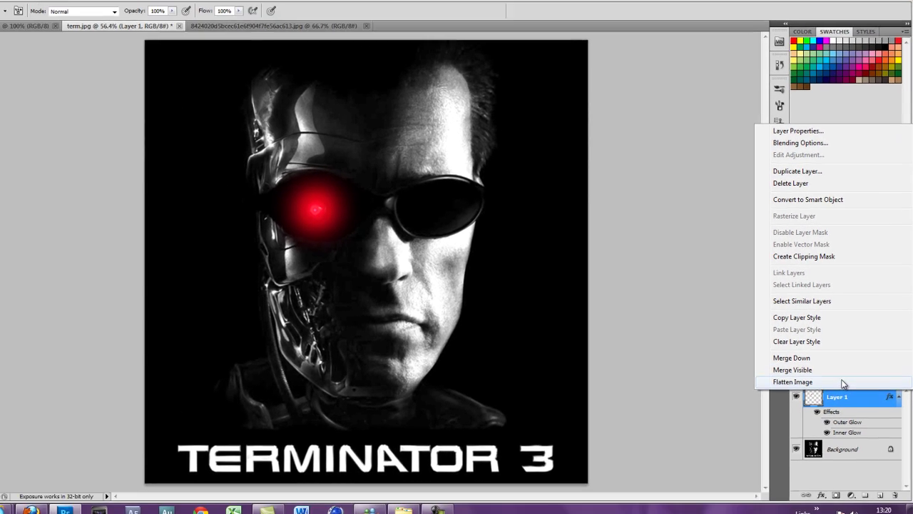
{"action": "left_click", "coordinate": [842, 383]}
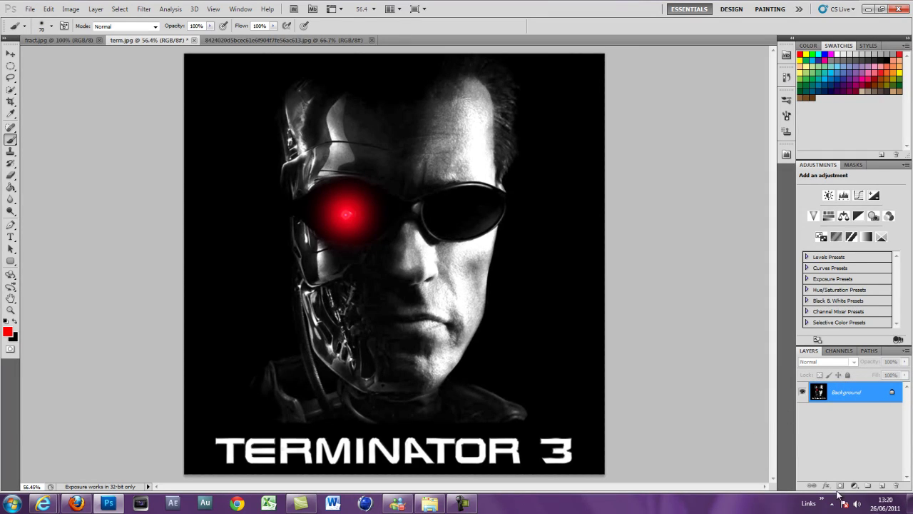
{"action": "double_click", "coordinate": [862, 398]}
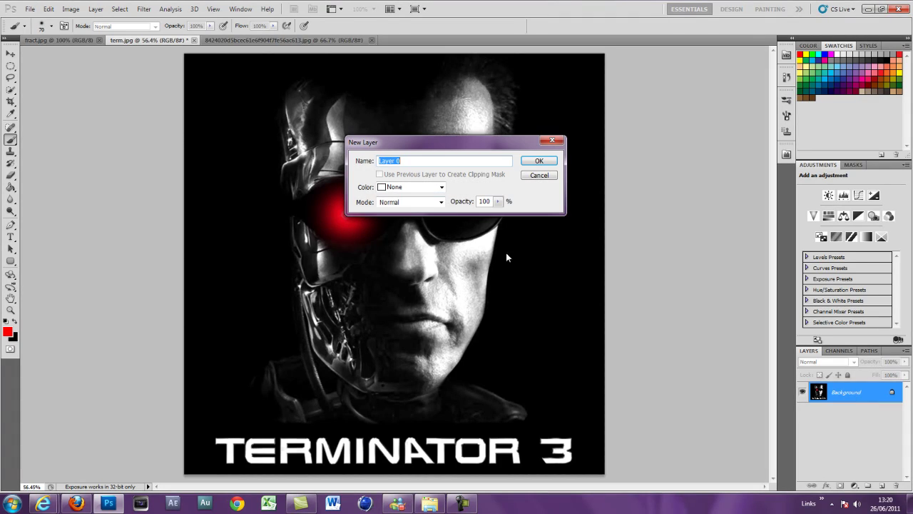
{"action": "left_click", "coordinate": [541, 161]}
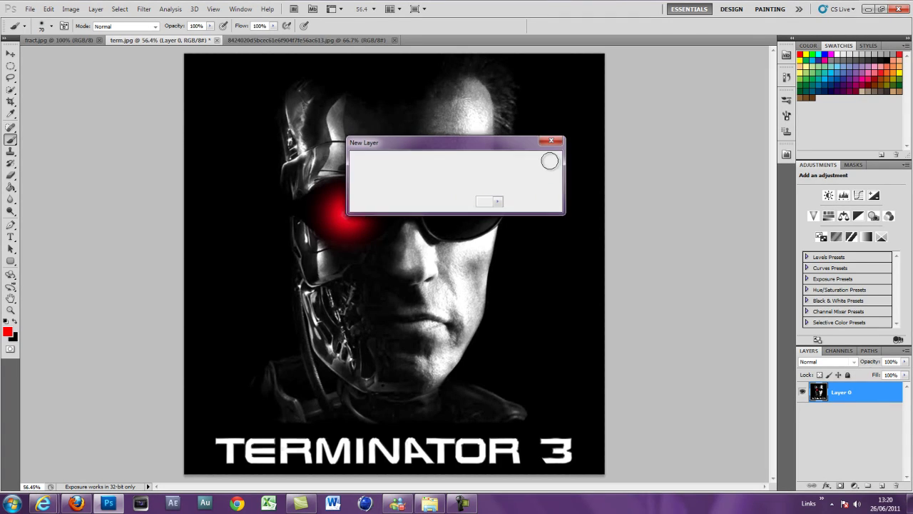
Step: Create a new layer filled with black and place it beneath the poster layer
{"action": "left_click", "coordinate": [884, 487]}
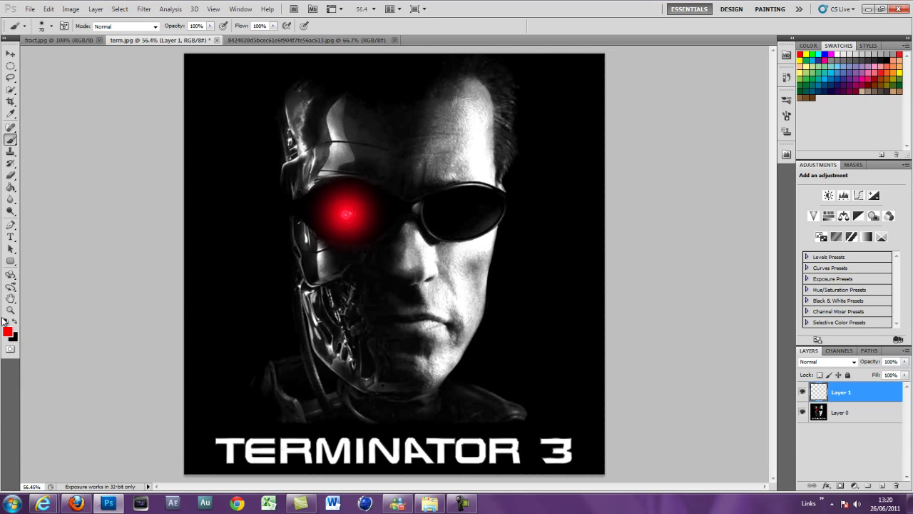
{"action": "key", "text": "x"}
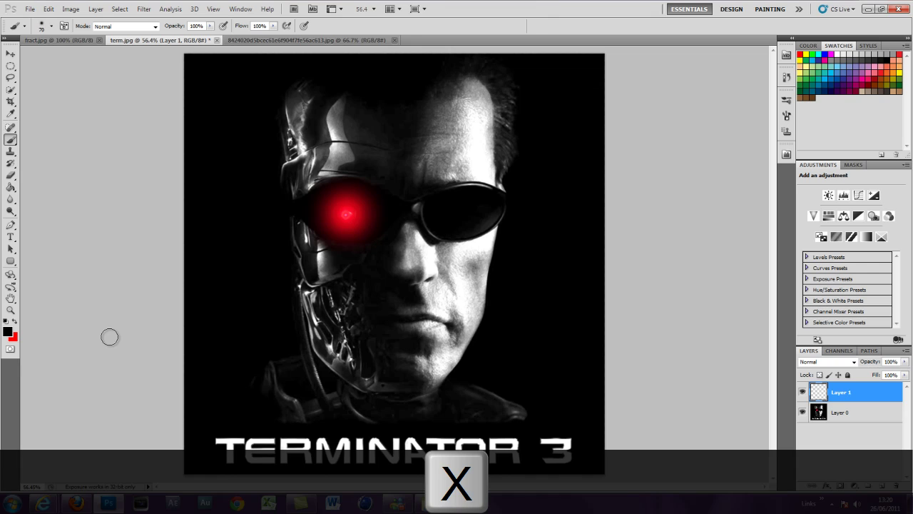
{"action": "key", "text": "d"}
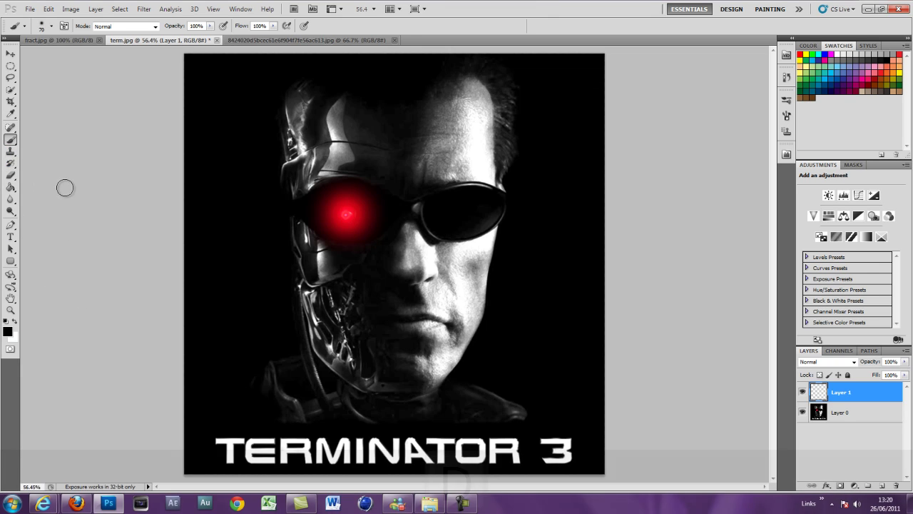
{"action": "left_click", "coordinate": [11, 187]}
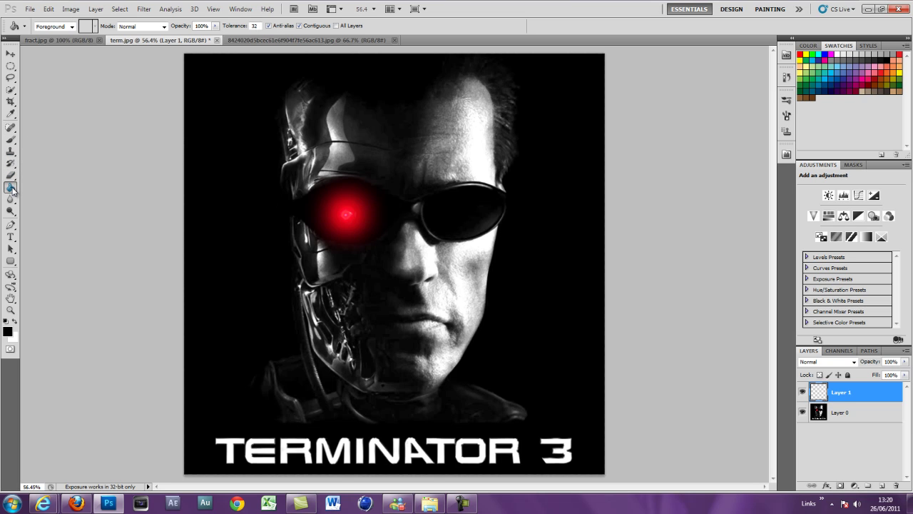
{"action": "left_click", "coordinate": [362, 206]}
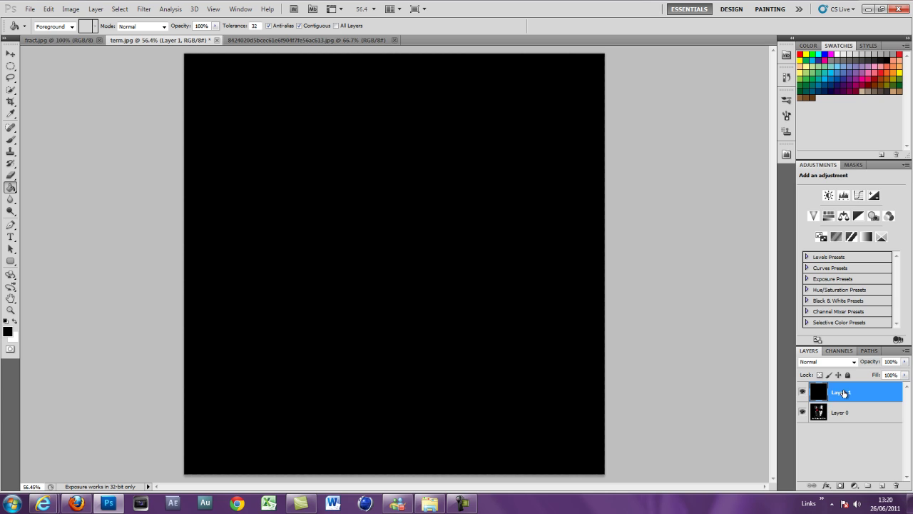
{"action": "left_click_drag", "start_coordinate": [845, 394], "coordinate": [844, 424]}
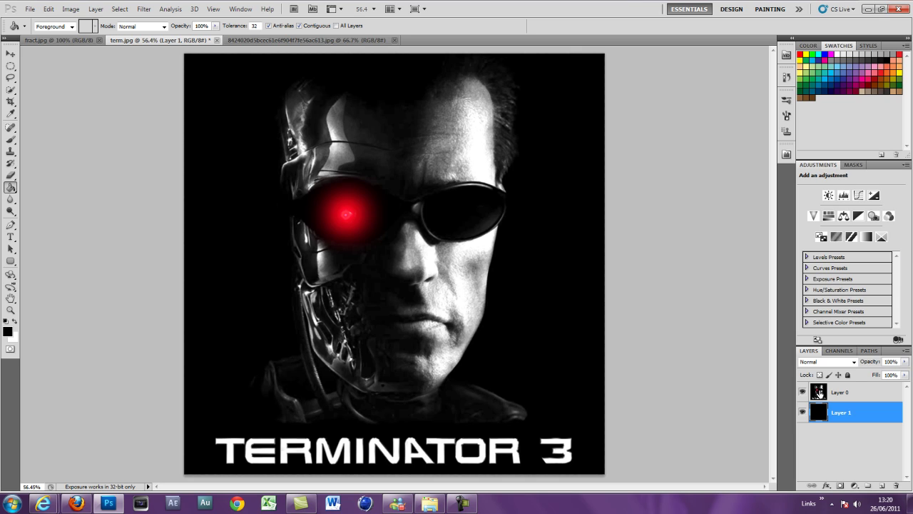
Step: Apply the Mosaic filter to the poster layer with a cell size of 12 square
{"action": "left_click", "coordinate": [851, 393]}
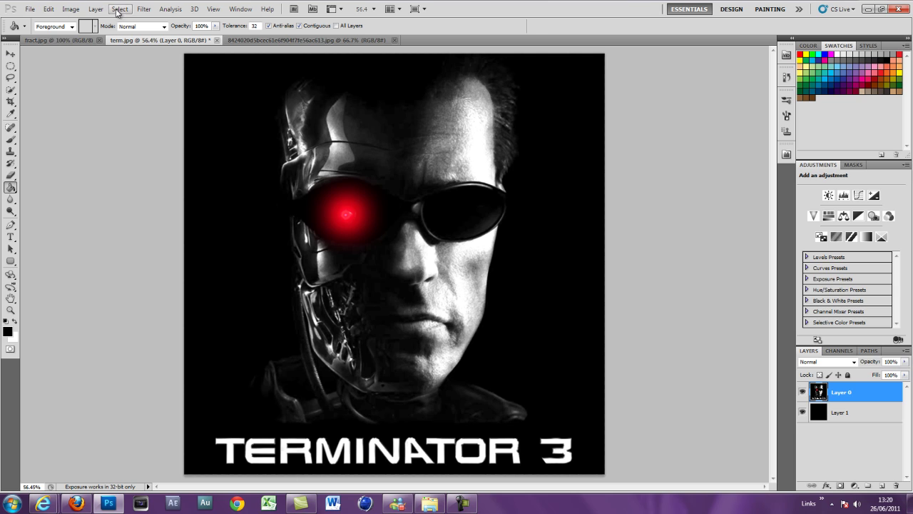
{"action": "left_click", "coordinate": [144, 9]}
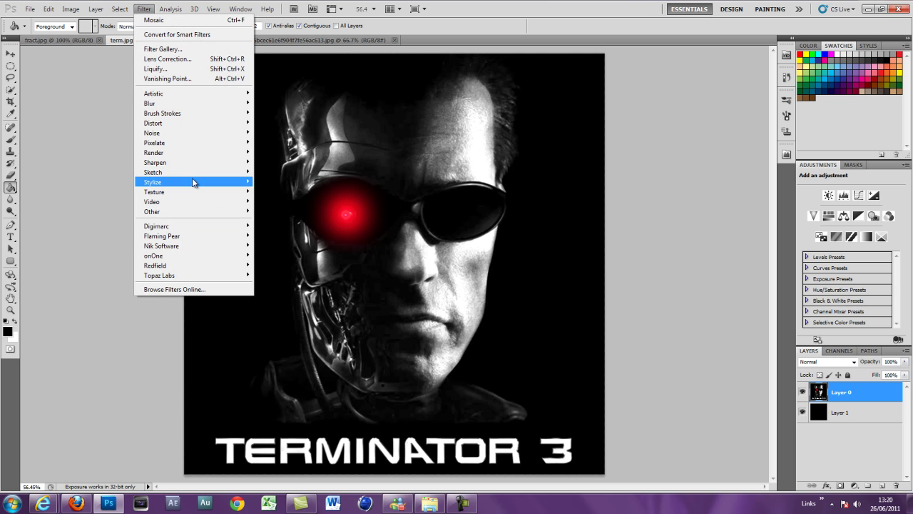
{"action": "mouse_move", "coordinate": [198, 143]}
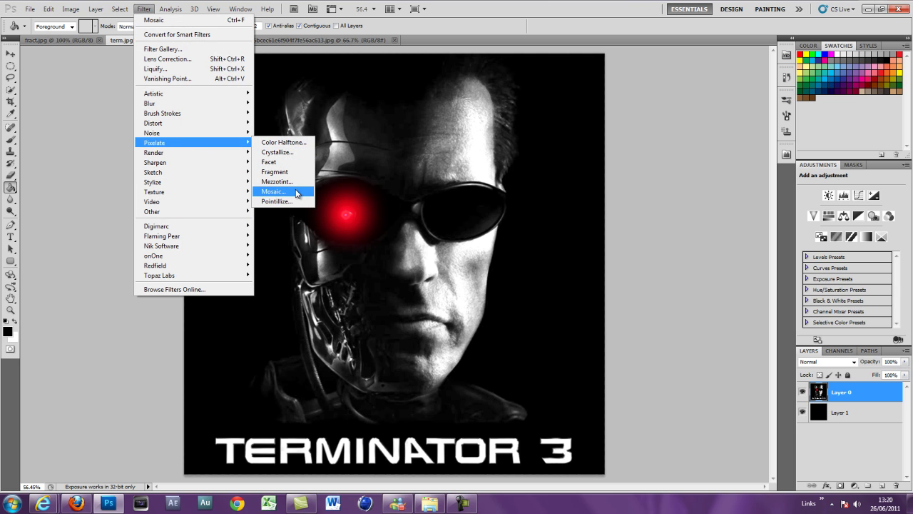
{"action": "left_click", "coordinate": [274, 192]}
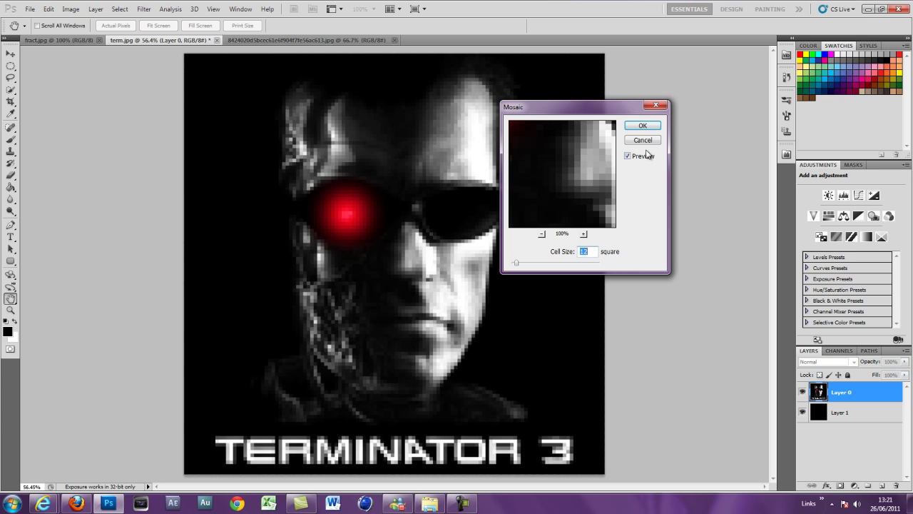
{"action": "left_click", "coordinate": [642, 125]}
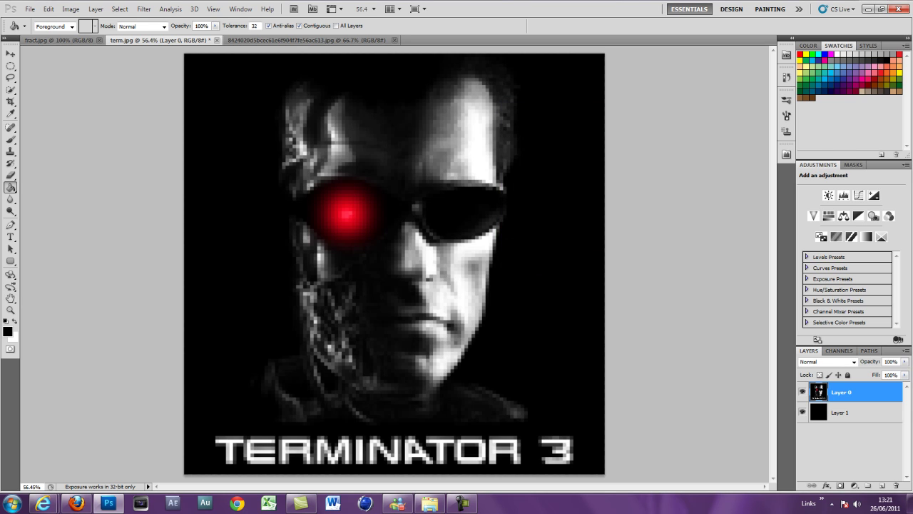
Step: Create a new 12 x 12 pixel RGB document at 72 pixels/inch with a white background
{"action": "left_click", "coordinate": [30, 9]}
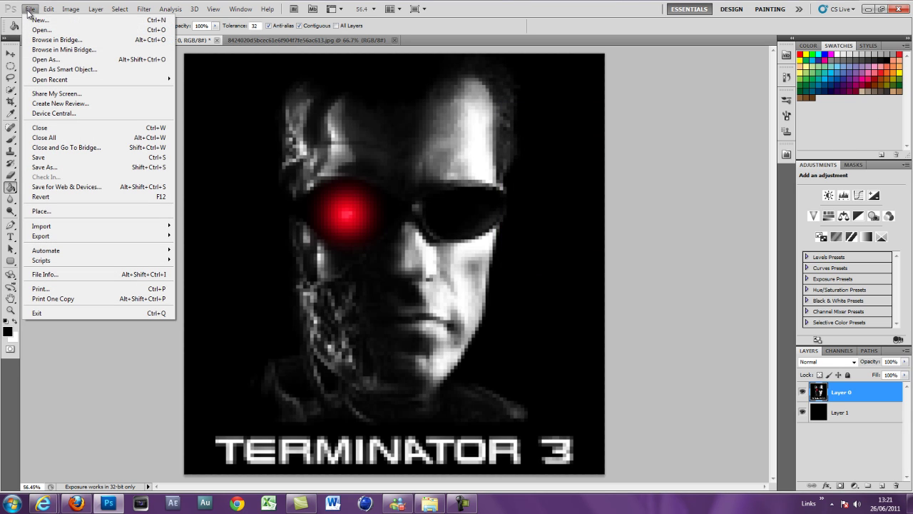
{"action": "left_click", "coordinate": [34, 21]}
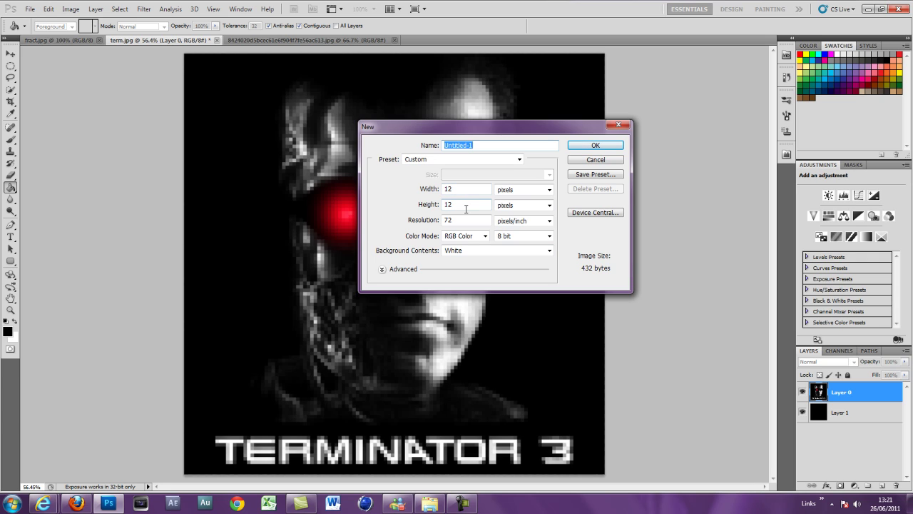
{"action": "left_click", "coordinate": [598, 145]}
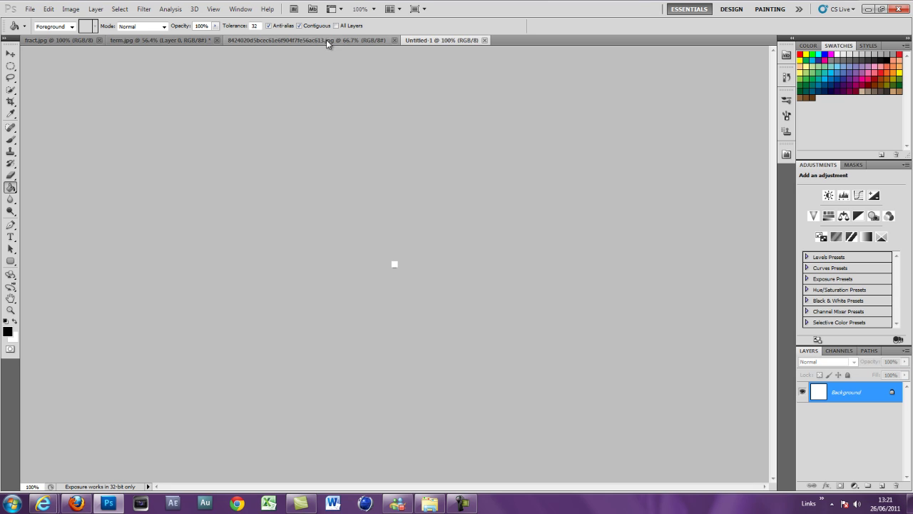
Step: Fill the new 12 x 12 pixel document with black using the Paint Bucket
{"action": "scroll", "coordinate": [460, 285], "scroll_direction": "up", "scroll_amount": 10}
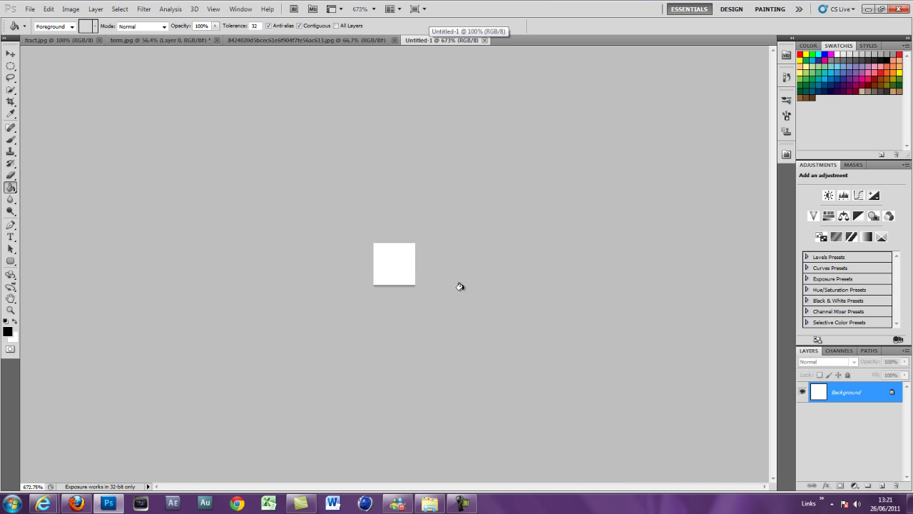
{"action": "scroll", "coordinate": [460, 285], "scroll_direction": "up", "scroll_amount": 5}
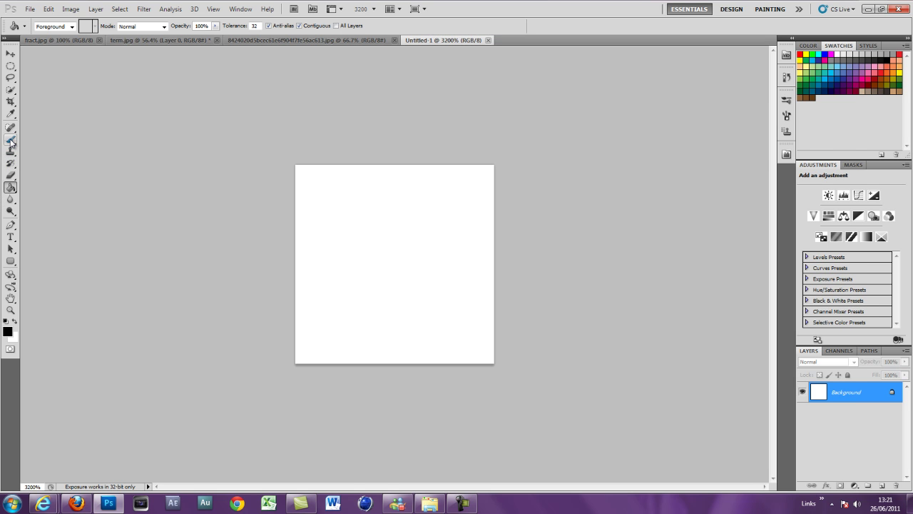
{"action": "left_click", "coordinate": [392, 231]}
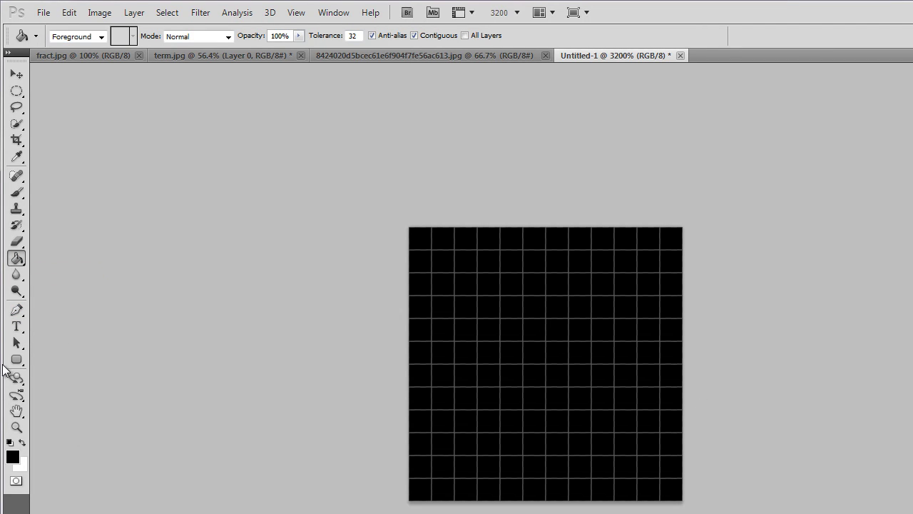
Step: Make a fixed-size 10 x 10 px elliptical selection and centre it on the black canvas, leaving a one-pixel margin
{"action": "left_click", "coordinate": [17, 93]}
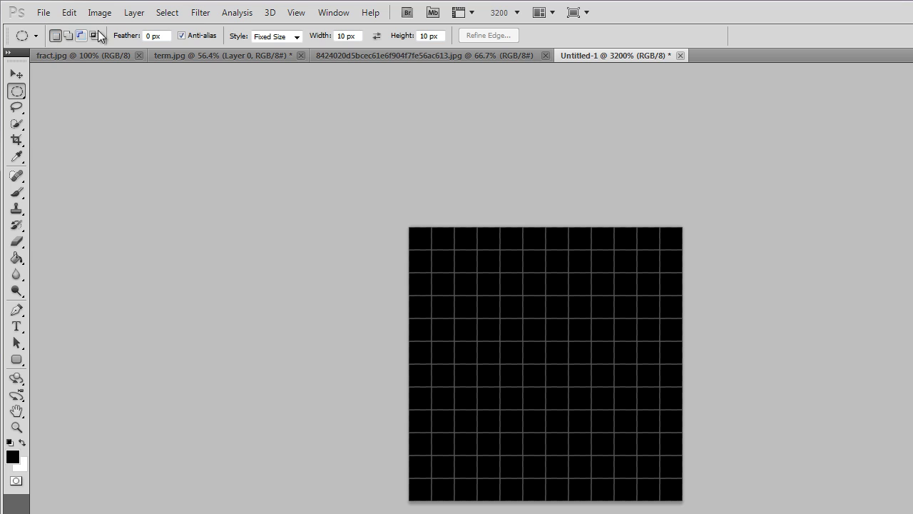
{"action": "left_click", "coordinate": [289, 39]}
{"action": "left_click", "coordinate": [283, 71]}
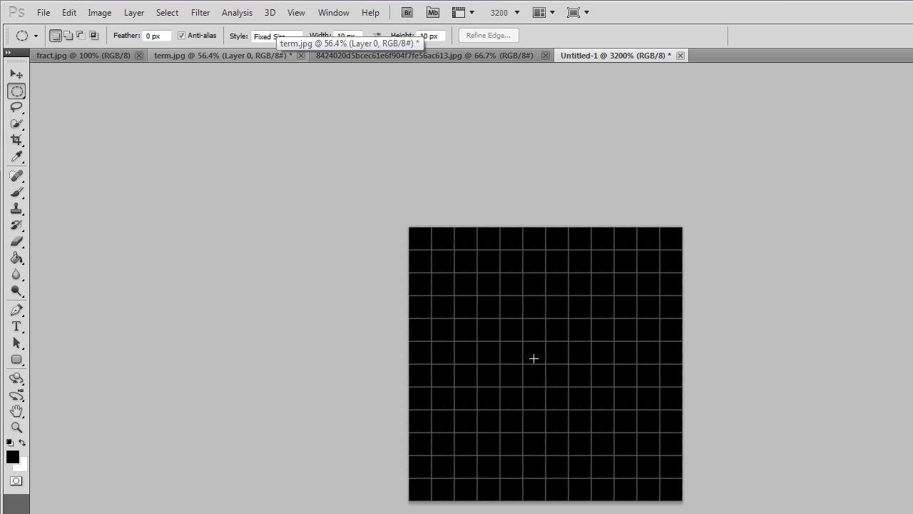
{"action": "left_click", "coordinate": [534, 359]}
{"action": "left_click_drag", "start_coordinate": [684, 505], "coordinate": [634, 439]}
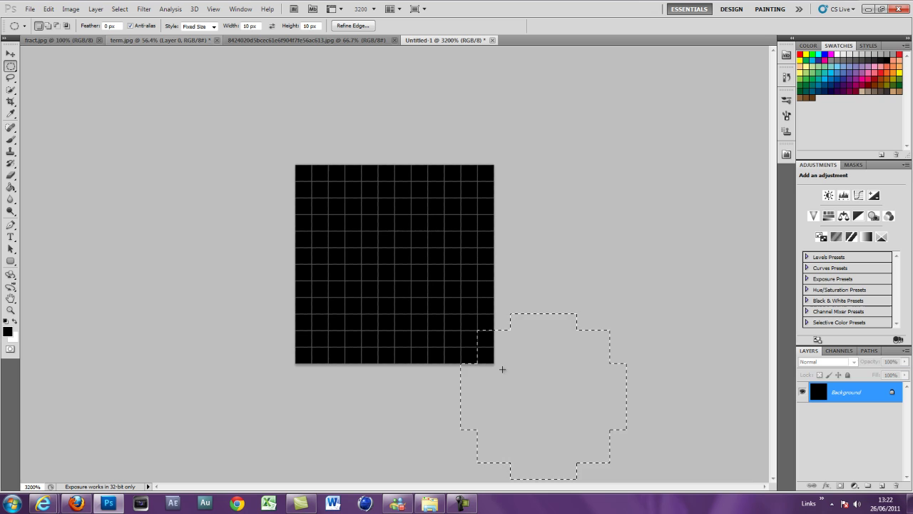
{"action": "key", "text": "ctrl+d"}
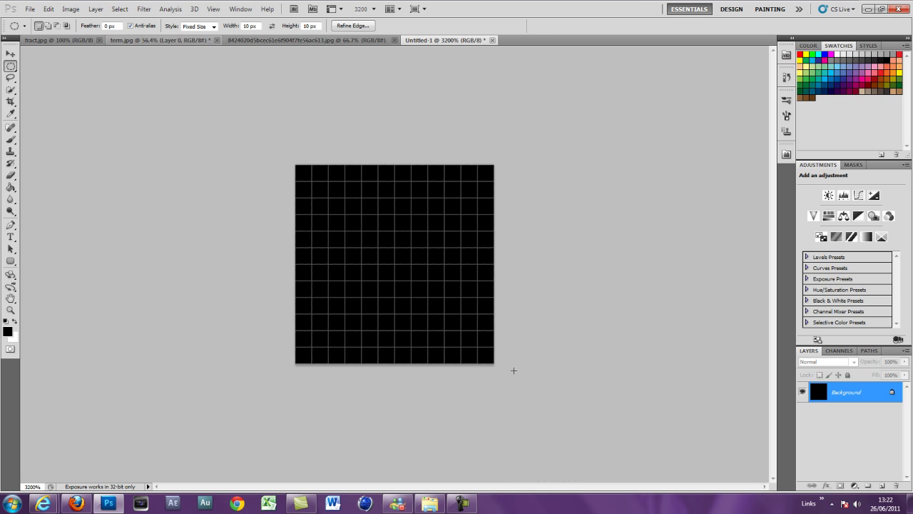
{"action": "left_click_drag", "start_coordinate": [485, 344], "coordinate": [459, 327]}
{"action": "left_click_drag", "start_coordinate": [422, 293], "coordinate": [393, 280]}
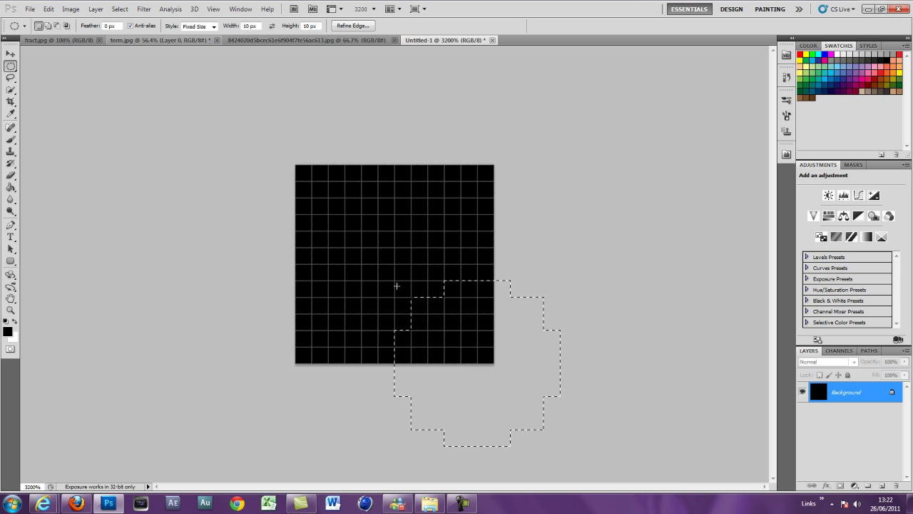
{"action": "left_click_drag", "start_coordinate": [447, 321], "coordinate": [364, 221]}
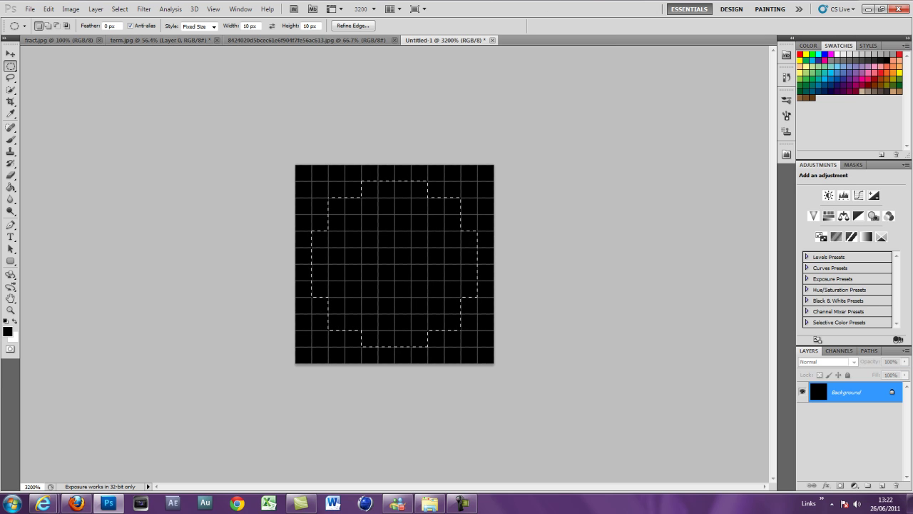
Step: Fill the circular selection with white using the Paint Bucket
{"action": "left_click", "coordinate": [14, 322]}
{"action": "left_click", "coordinate": [11, 187]}
{"action": "left_click", "coordinate": [386, 221]}
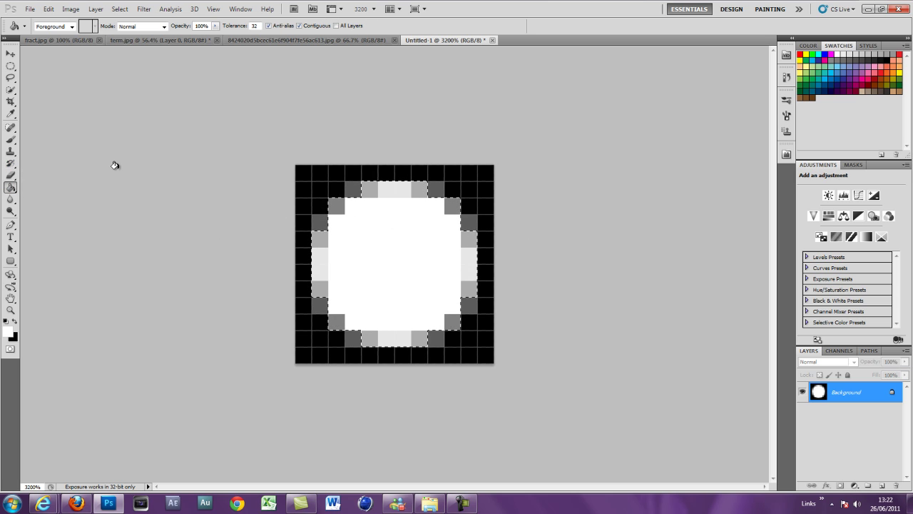
Step: Select the entire canvas and define it as a pattern named "dots"
{"action": "left_click", "coordinate": [119, 9]}
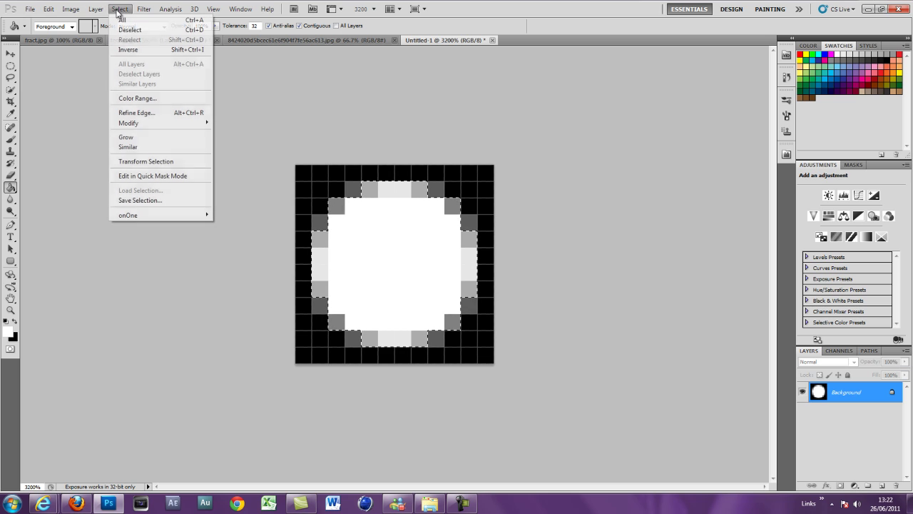
{"action": "left_click", "coordinate": [123, 20]}
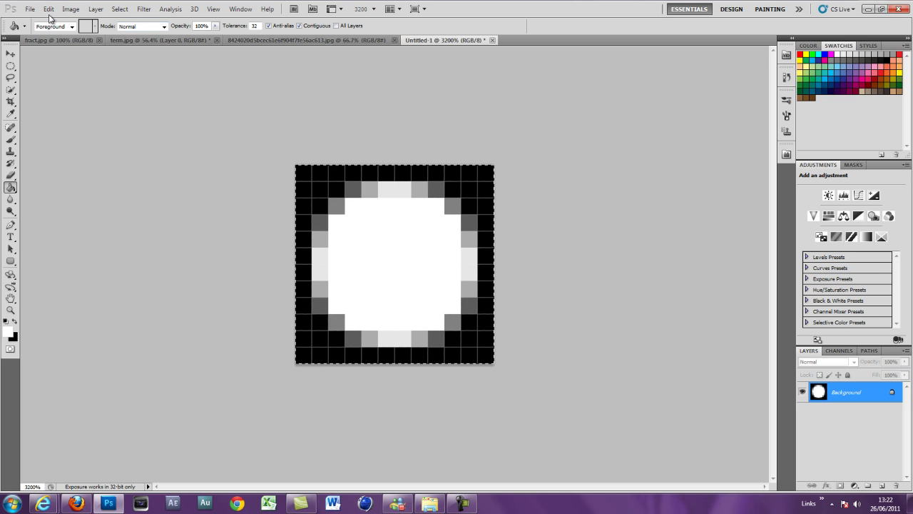
{"action": "left_click", "coordinate": [48, 9]}
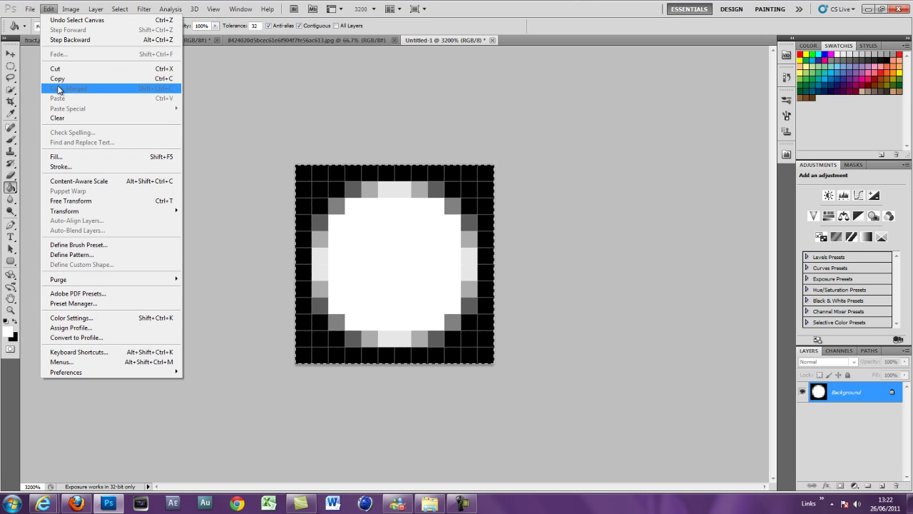
{"action": "left_click", "coordinate": [82, 255]}
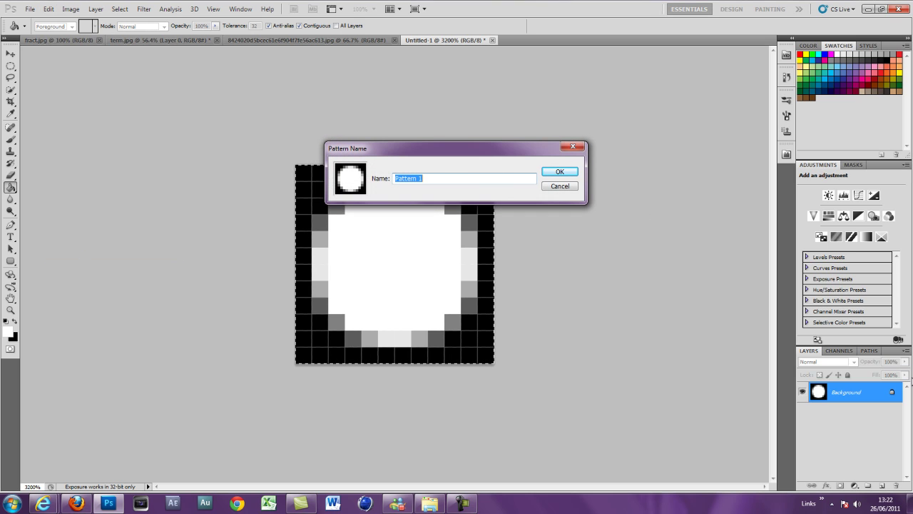
{"action": "type", "text": "dots"}
{"action": "left_click", "coordinate": [561, 170]}
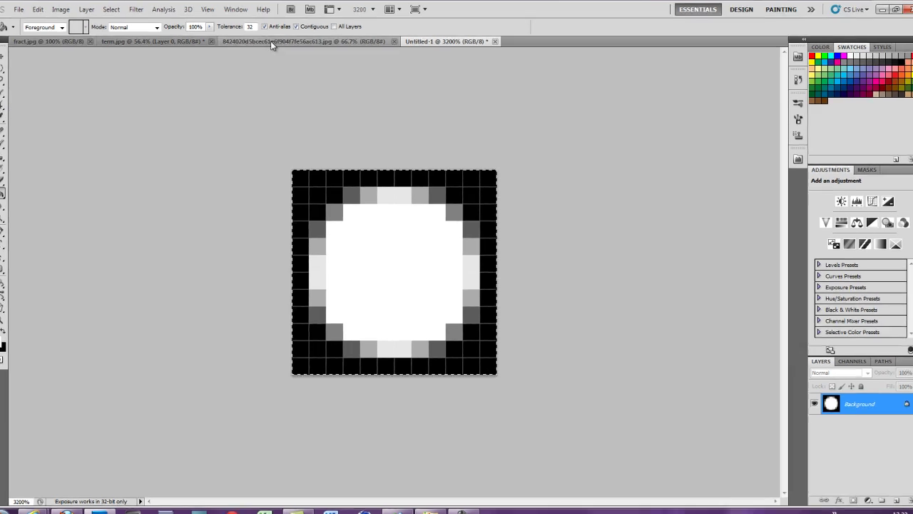
Step: Return to the term.jpg document and add a layer mask to the poster layer, Layer 0
{"action": "left_click", "coordinate": [342, 42]}
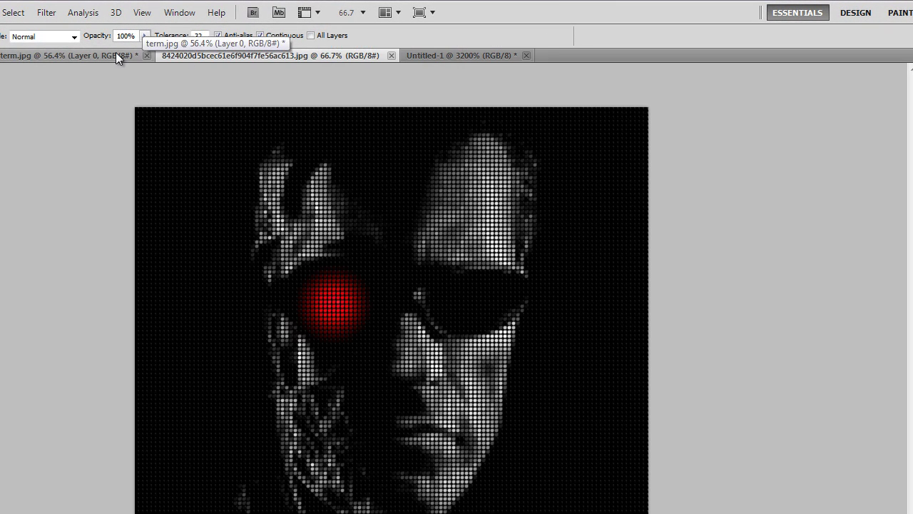
{"action": "left_click", "coordinate": [96, 54]}
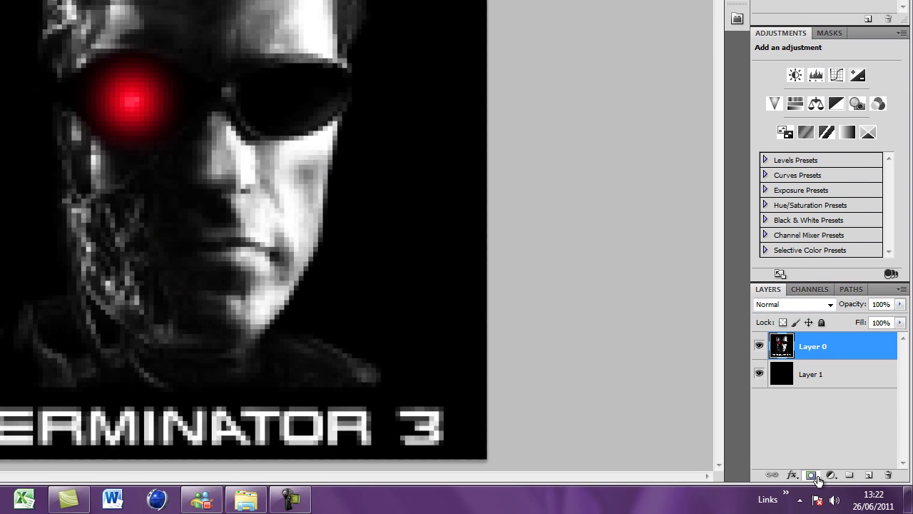
{"action": "left_click", "coordinate": [812, 476]}
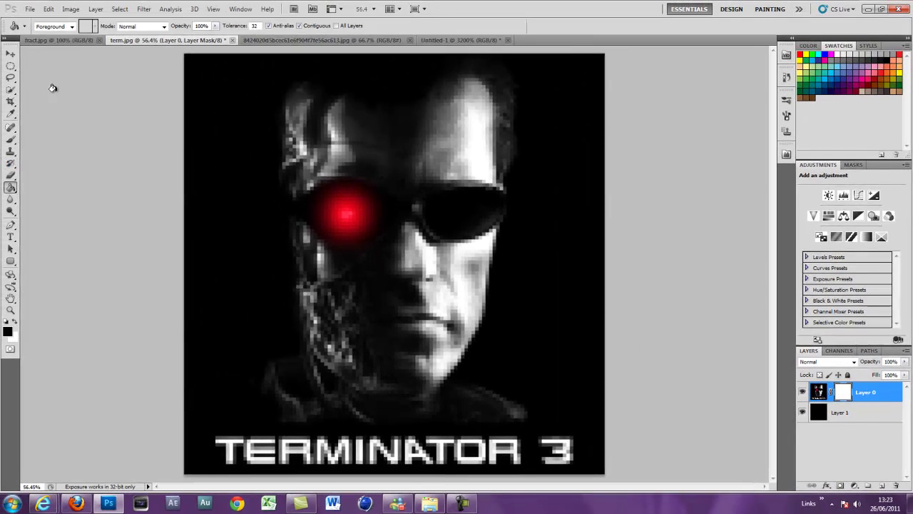
Step: Fill the poster layer's mask with the white-dot pattern using the Paint Bucket in Pattern mode
{"action": "left_click", "coordinate": [73, 28]}
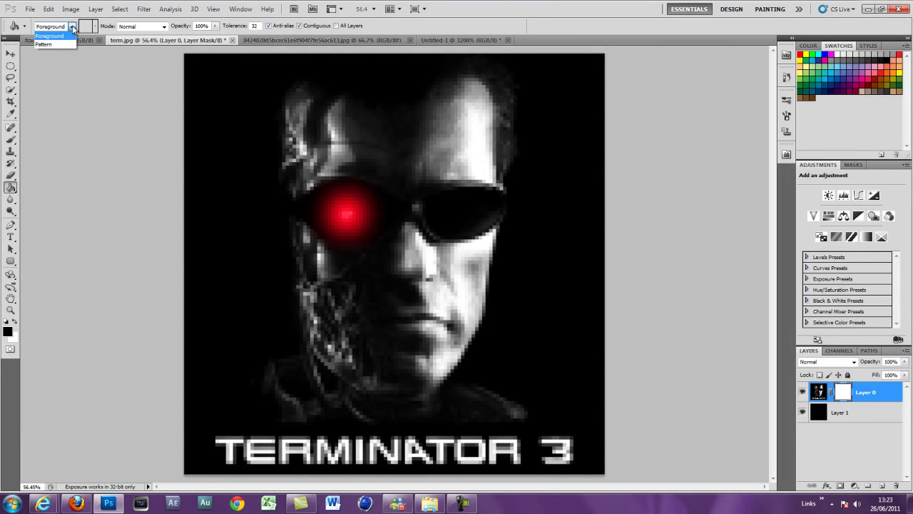
{"action": "left_click", "coordinate": [55, 45]}
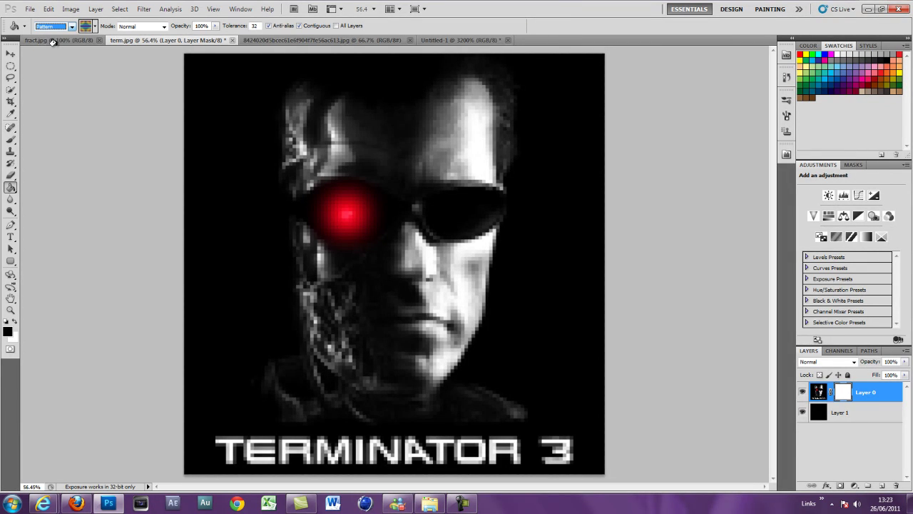
{"action": "left_click", "coordinate": [95, 26]}
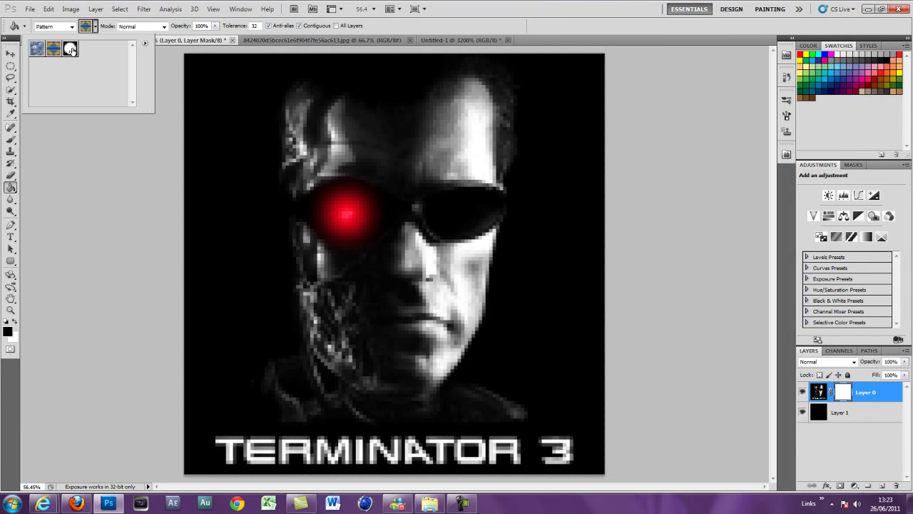
{"action": "left_click", "coordinate": [71, 49]}
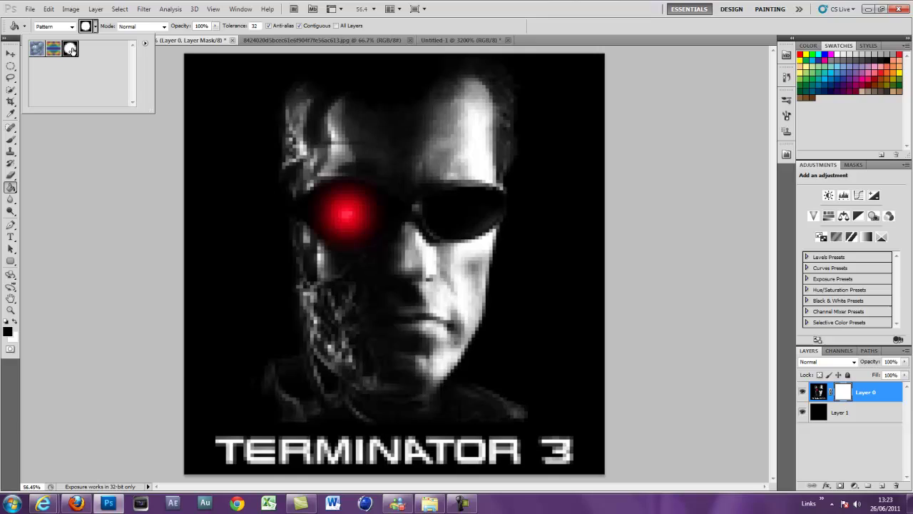
{"action": "left_click", "coordinate": [307, 154]}
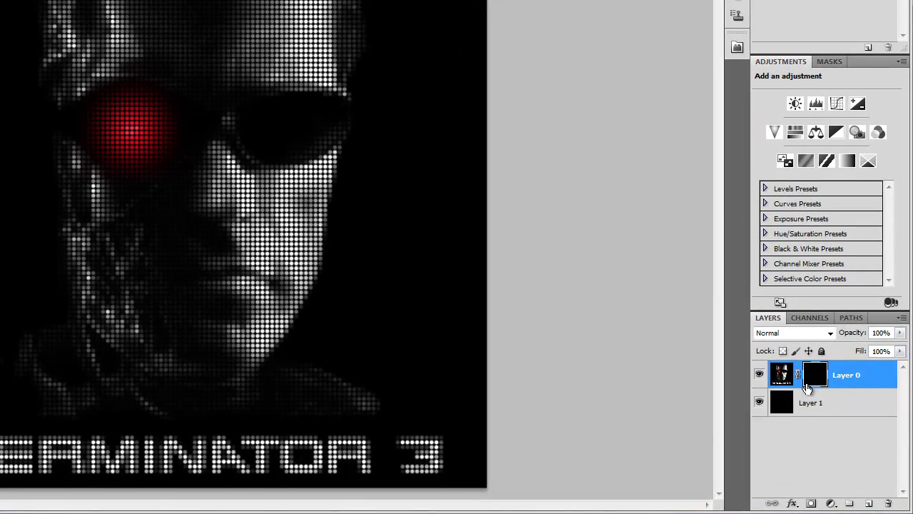
Step: Apply a Bevel and Emboss effect to the poster layer with a size of 250 px and a reduced depth
{"action": "left_click", "coordinate": [825, 486]}
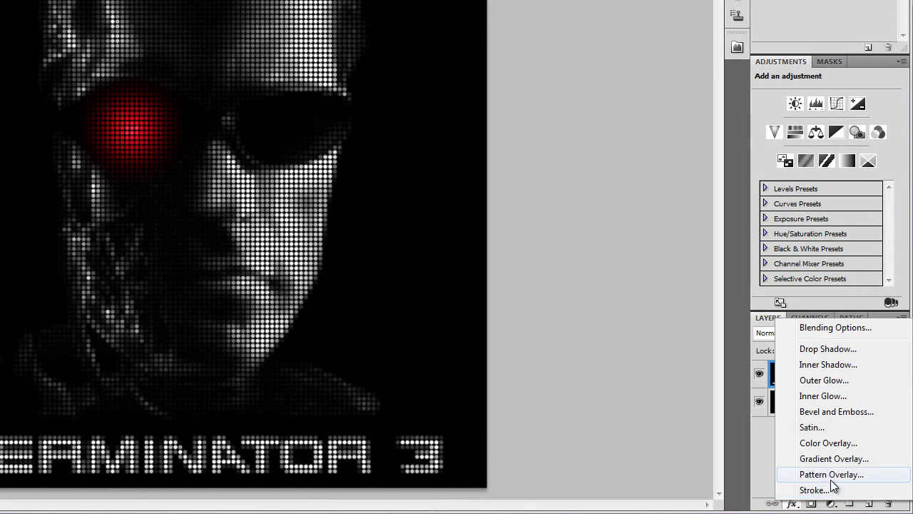
{"action": "left_click", "coordinate": [832, 413]}
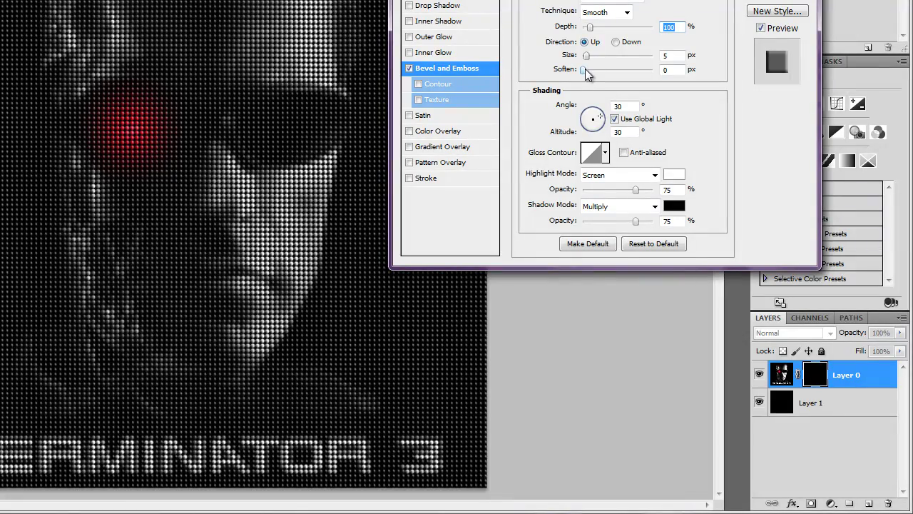
{"action": "left_click_drag", "start_coordinate": [585, 56], "coordinate": [713, 62]}
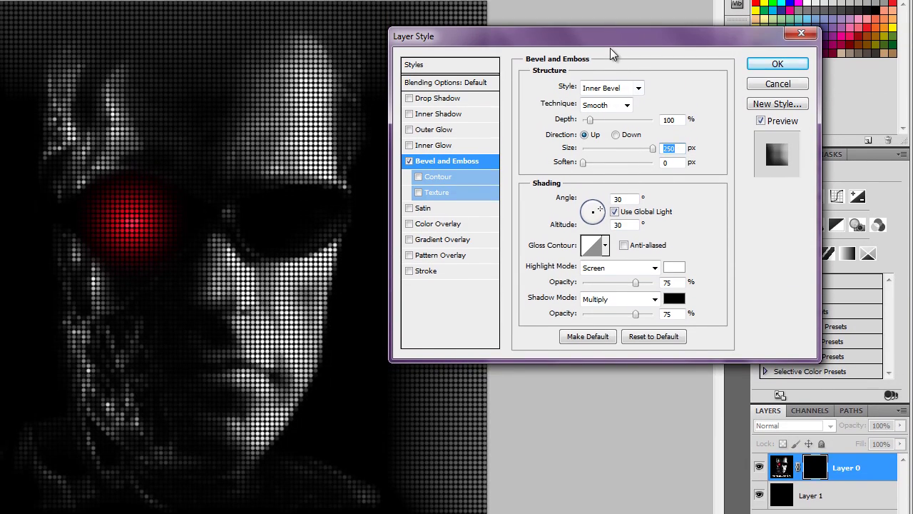
{"action": "left_click_drag", "start_coordinate": [613, 37], "coordinate": [669, 94]}
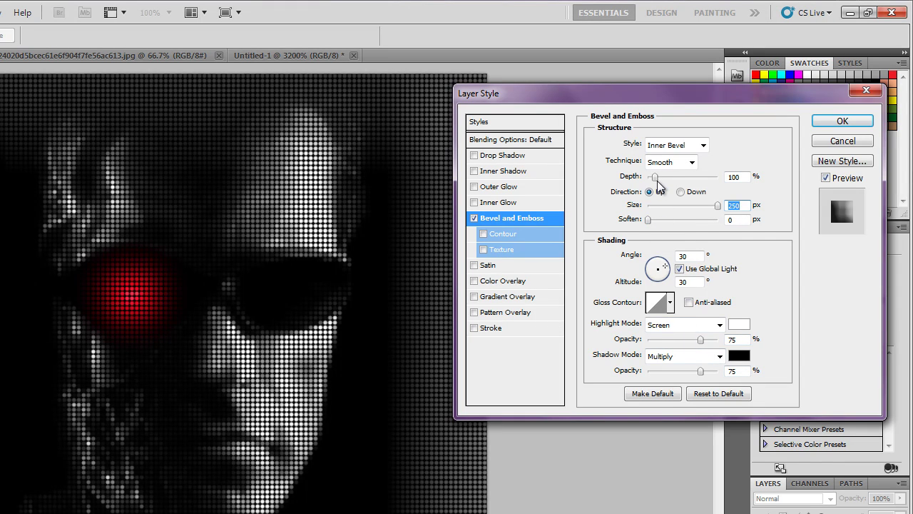
{"action": "mouse_move", "coordinate": [655, 177]}
{"action": "left_mouse_down"}
{"action": "mouse_move", "coordinate": [720, 184]}
{"action": "mouse_move", "coordinate": [616, 187]}
{"action": "mouse_move", "coordinate": [658, 187]}
{"action": "left_mouse_up"}
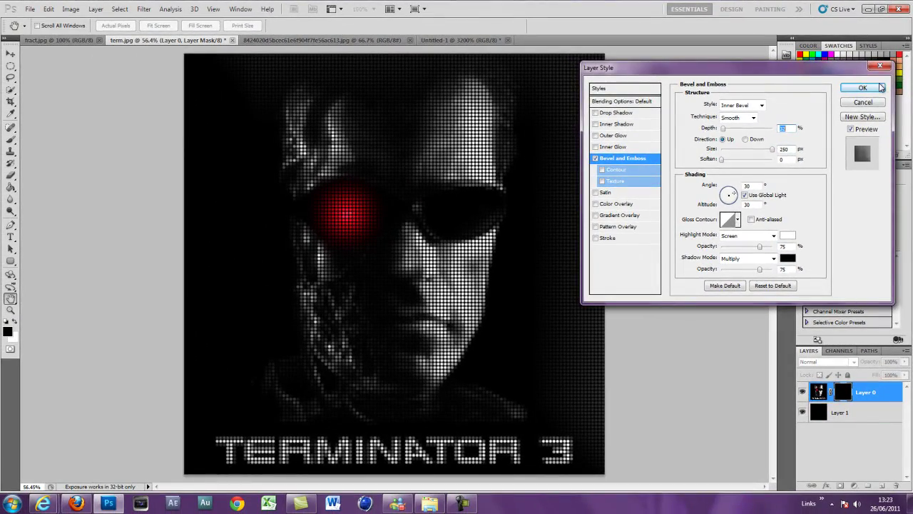
{"action": "left_click", "coordinate": [882, 87]}
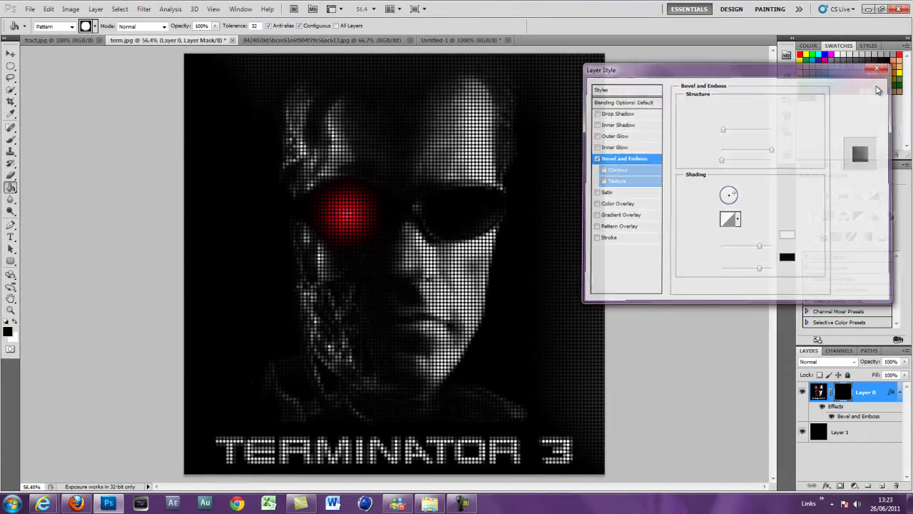
Step: Fill Layer 1 beneath the poster with white using the Paint Bucket set to the foreground colour
{"action": "right_click", "coordinate": [816, 395]}
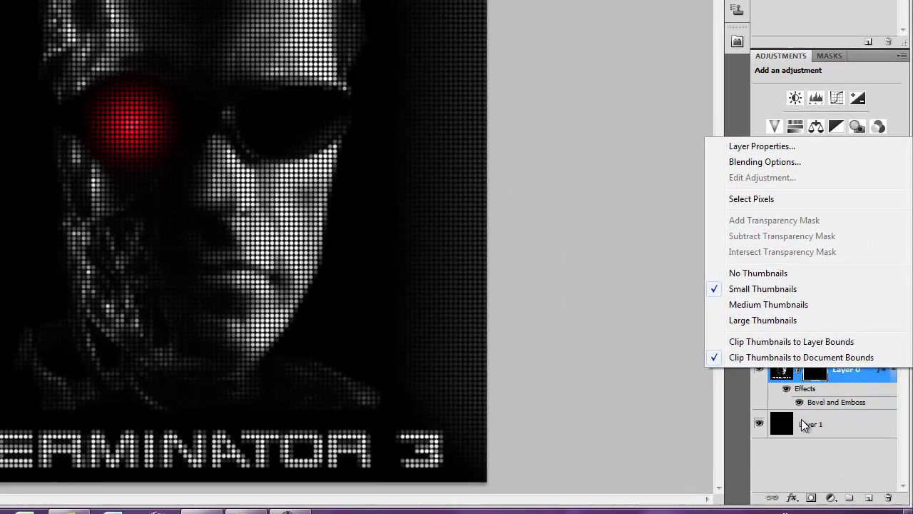
{"action": "right_click", "coordinate": [835, 432]}
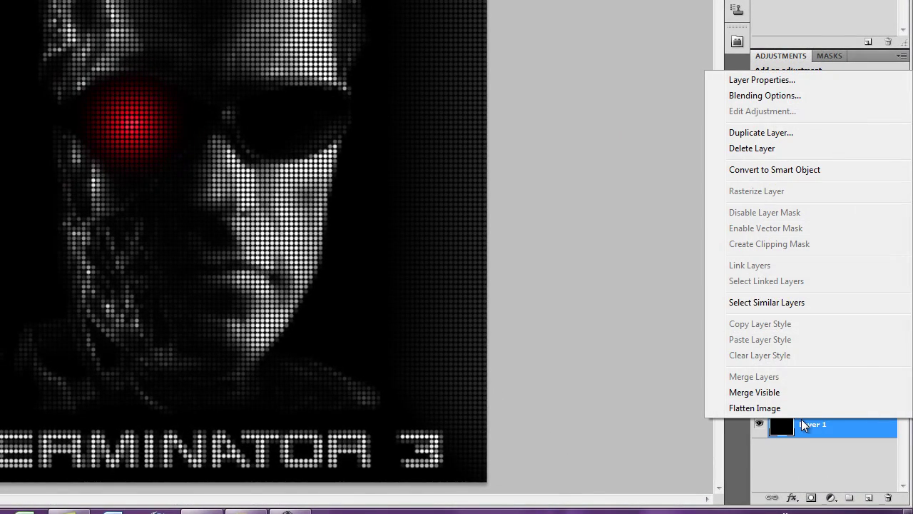
{"action": "left_click", "coordinate": [803, 425]}
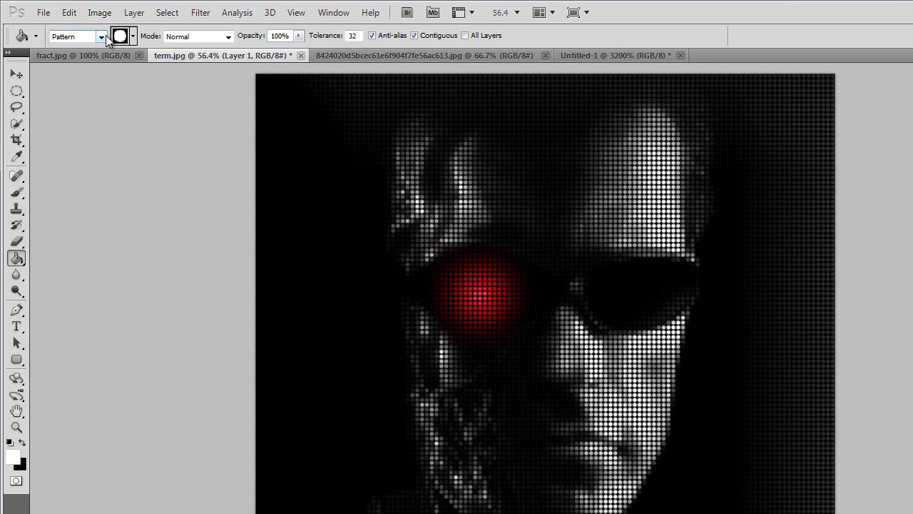
{"action": "left_click", "coordinate": [102, 36]}
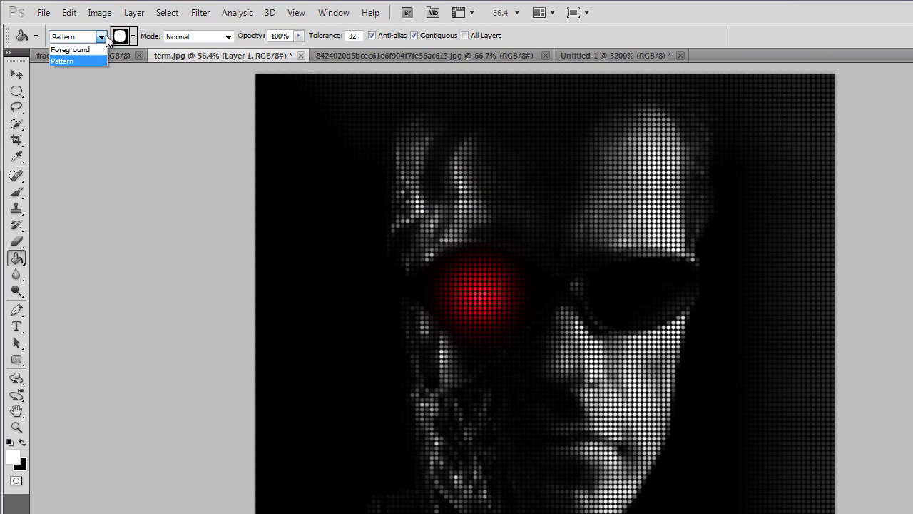
{"action": "left_click", "coordinate": [73, 56]}
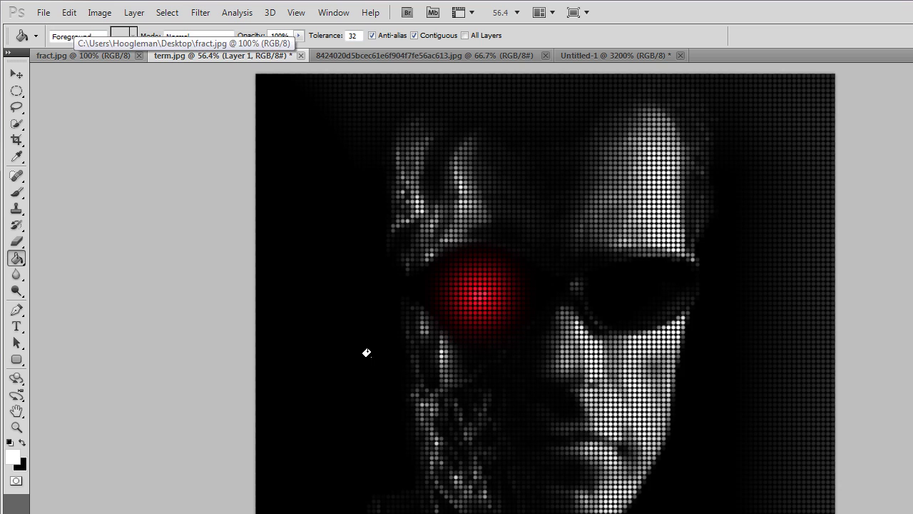
{"action": "left_click", "coordinate": [367, 352]}
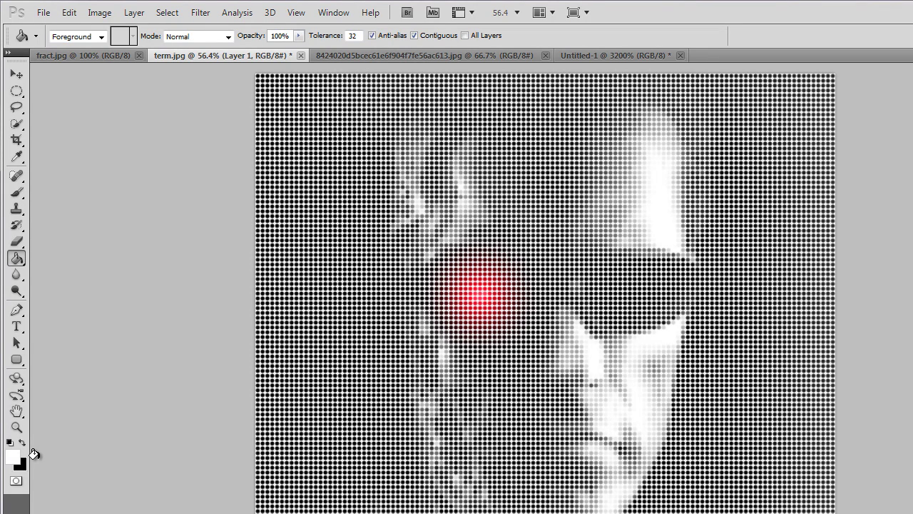
Step: Refill Layer 1 beneath the poster with black using the Paint Bucket
{"action": "left_click", "coordinate": [326, 371]}
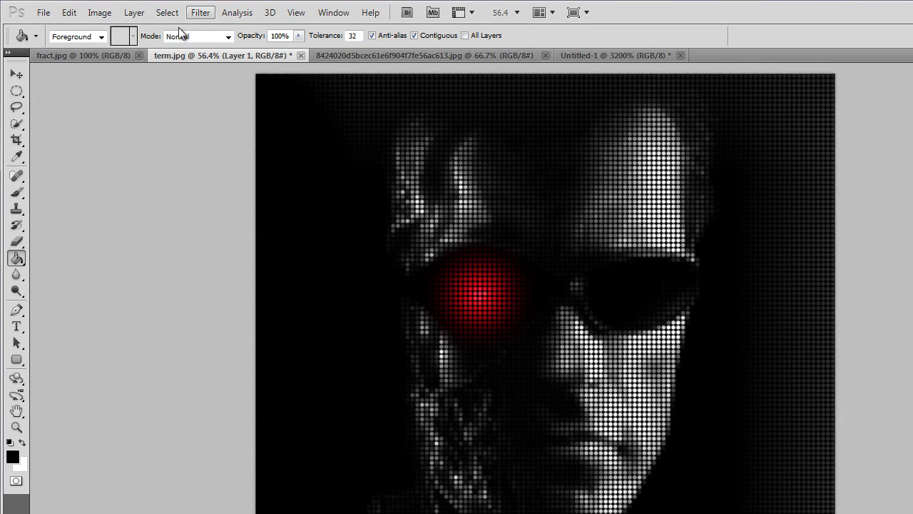
{"action": "left_click", "coordinate": [100, 12]}
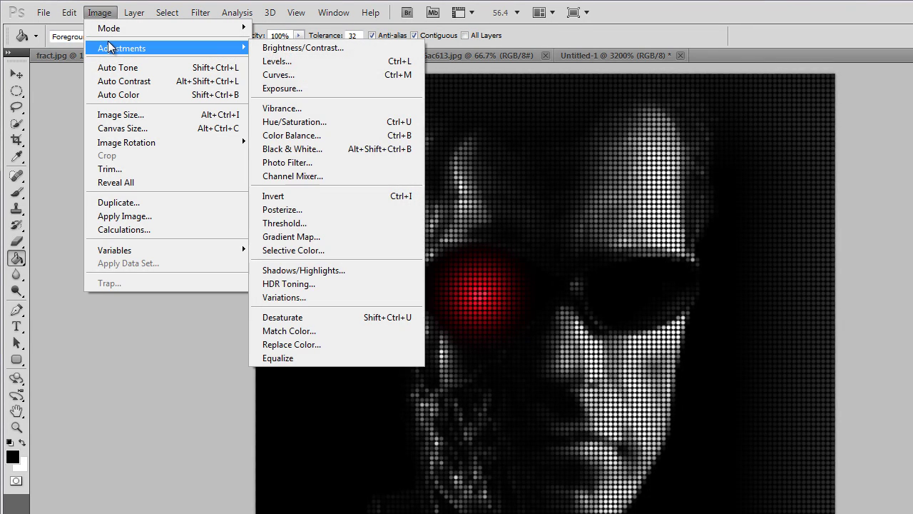
{"action": "key", "text": "Escape"}
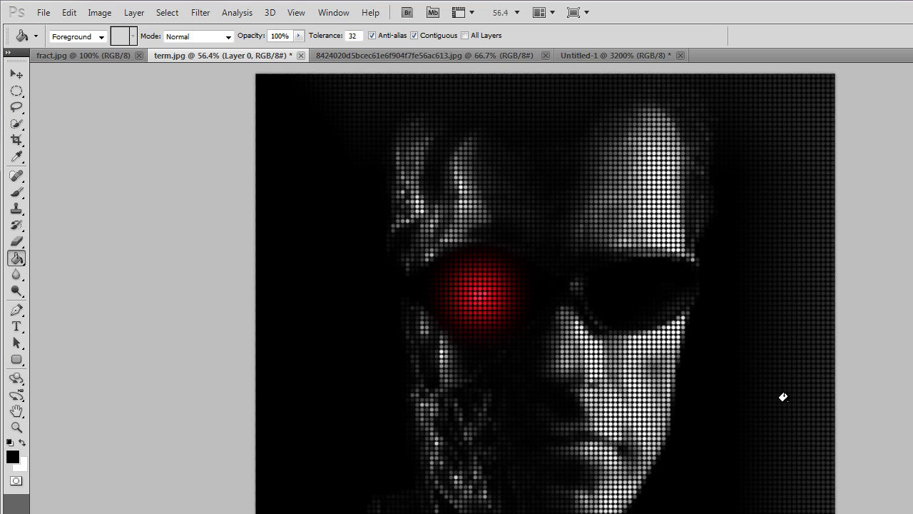
Step: Apply a Levels adjustment to the poster layer, Layer 0, with the midtone input level set to 1.11
{"action": "left_click", "coordinate": [105, 14]}
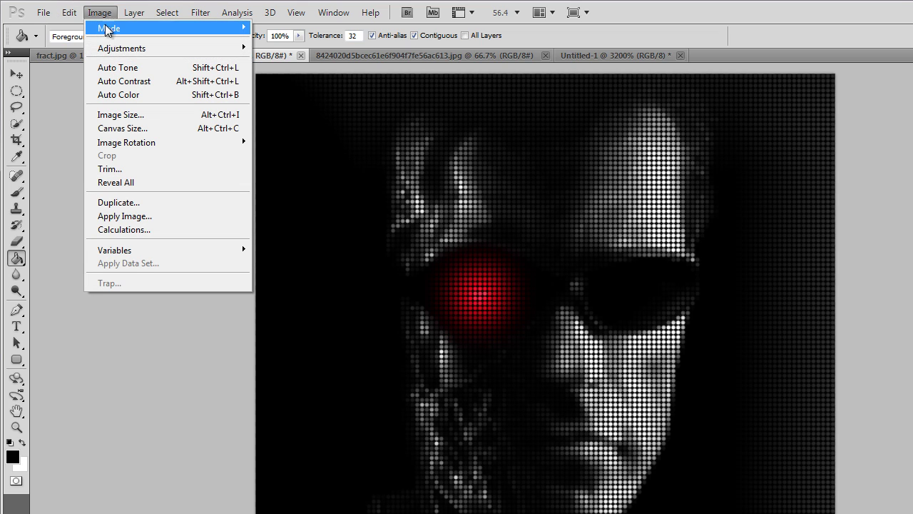
{"action": "mouse_move", "coordinate": [137, 48]}
{"action": "left_click", "coordinate": [277, 62]}
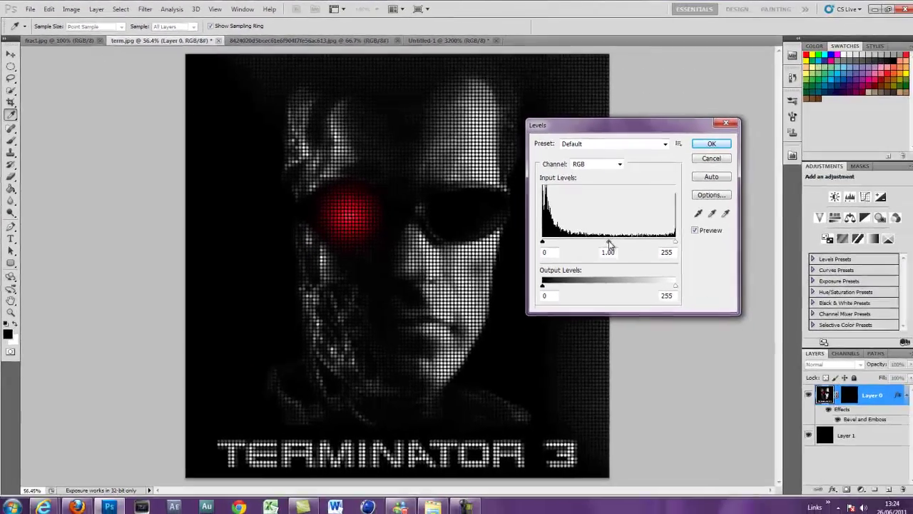
{"action": "left_click_drag", "start_coordinate": [834, 331], "coordinate": [863, 332]}
{"action": "left_click_drag", "start_coordinate": [630, 240], "coordinate": [600, 240]}
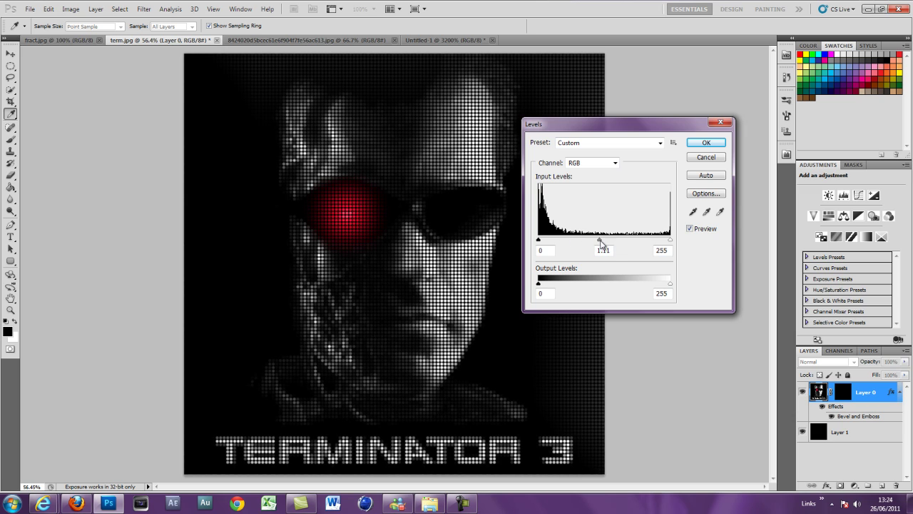
{"action": "left_click", "coordinate": [706, 142]}
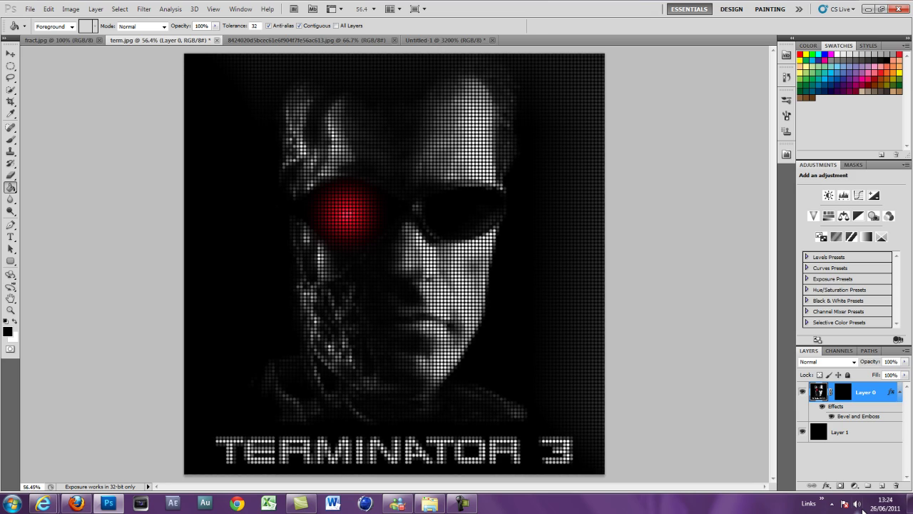